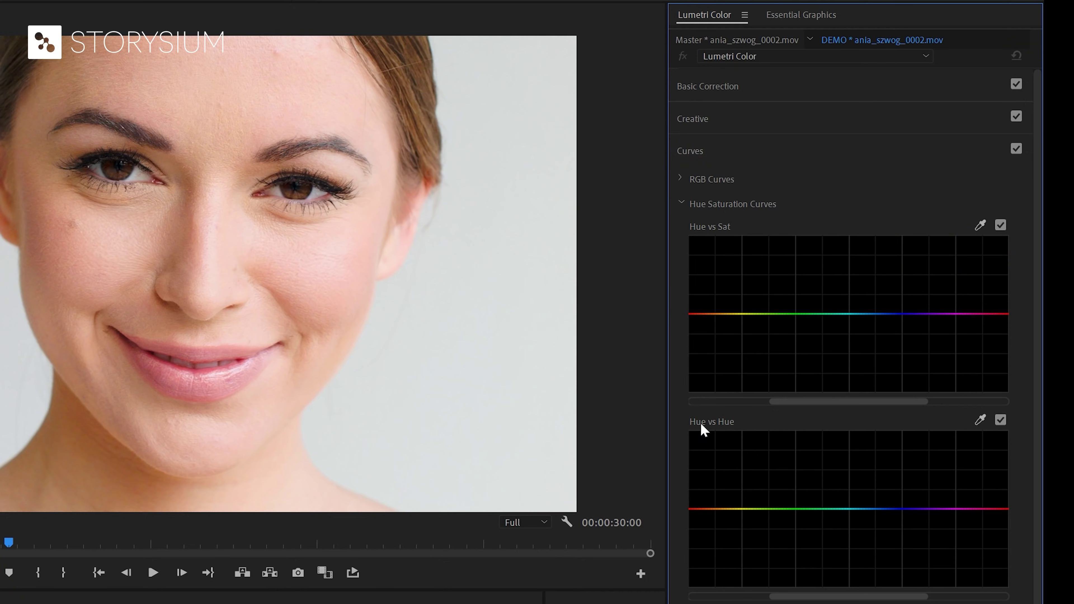
Sample the iris colour with the Hue vs Hue eyedropper and pull the curve point down to turn it green
click(980, 419)
click(107, 169)
drag(793, 592, 871, 597)
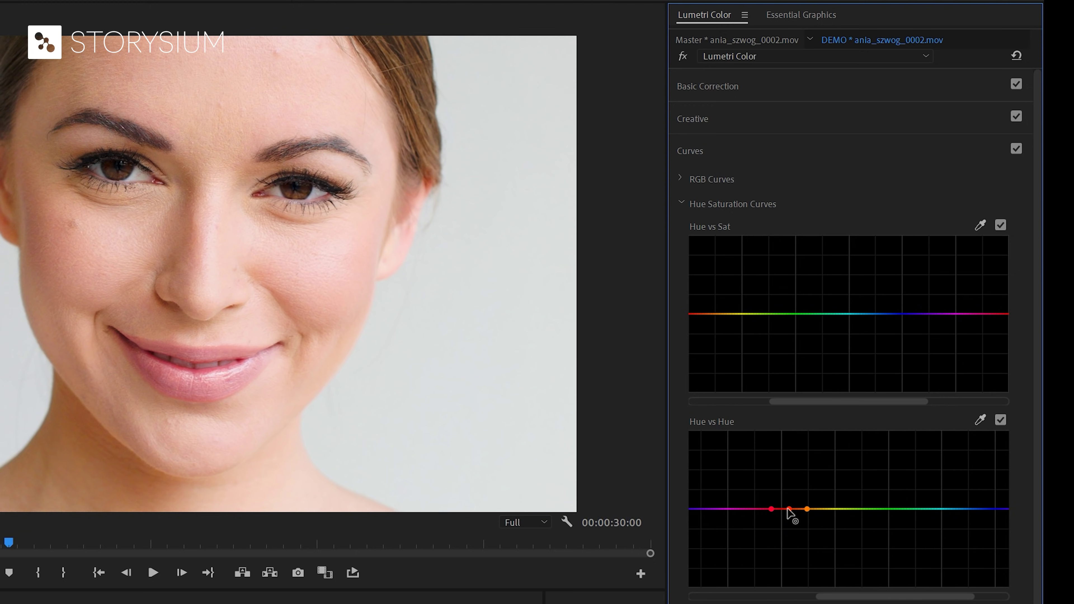
drag(788, 509, 796, 550)
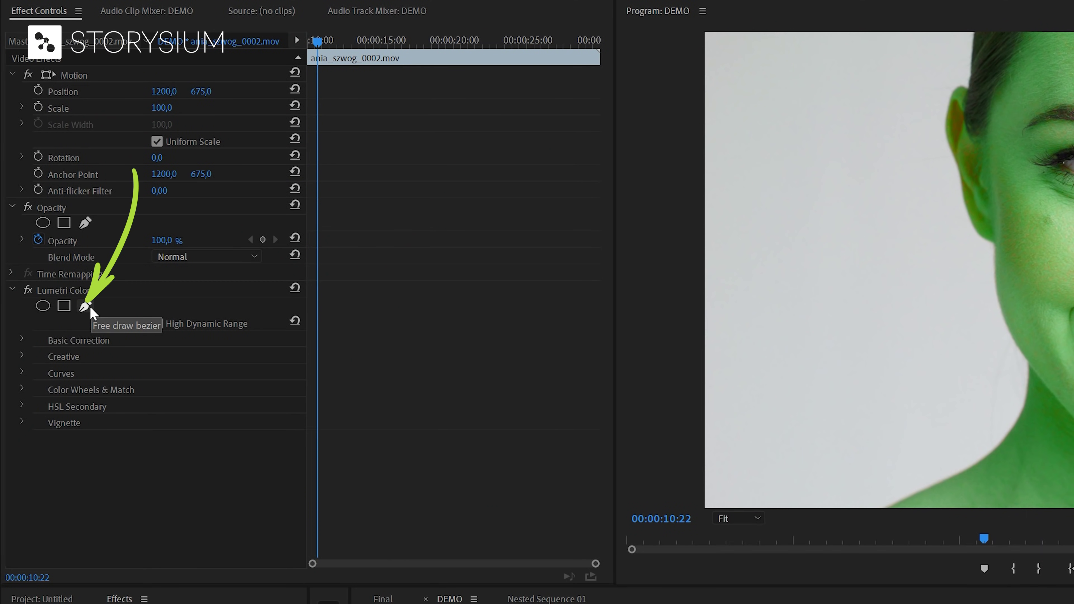
Draw a closed pen mask around the iris on the Lumetri Color effect
click(90, 306)
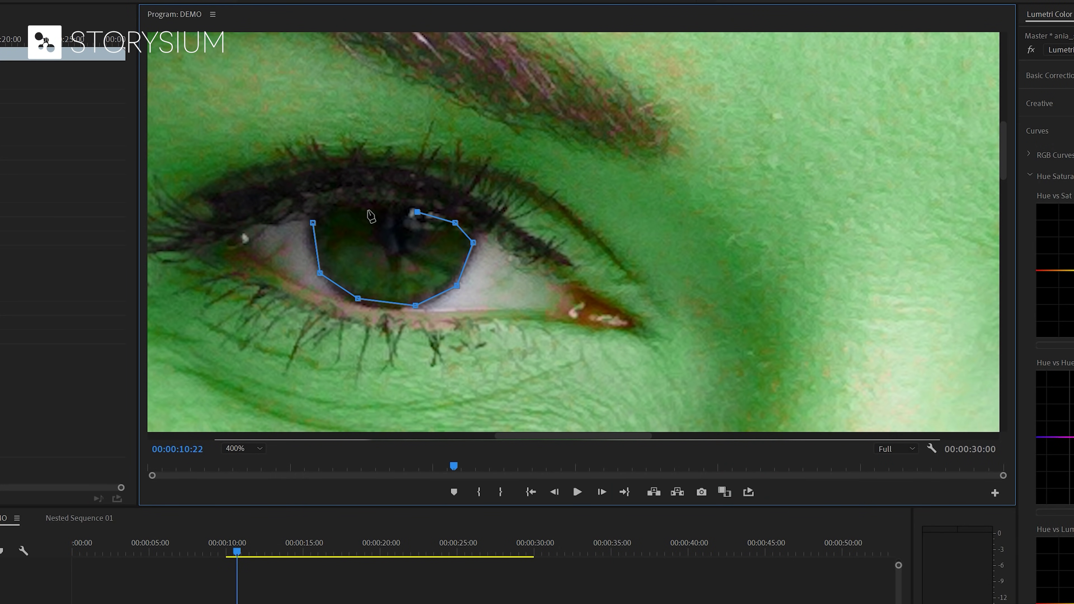
click(340, 212)
click(313, 223)
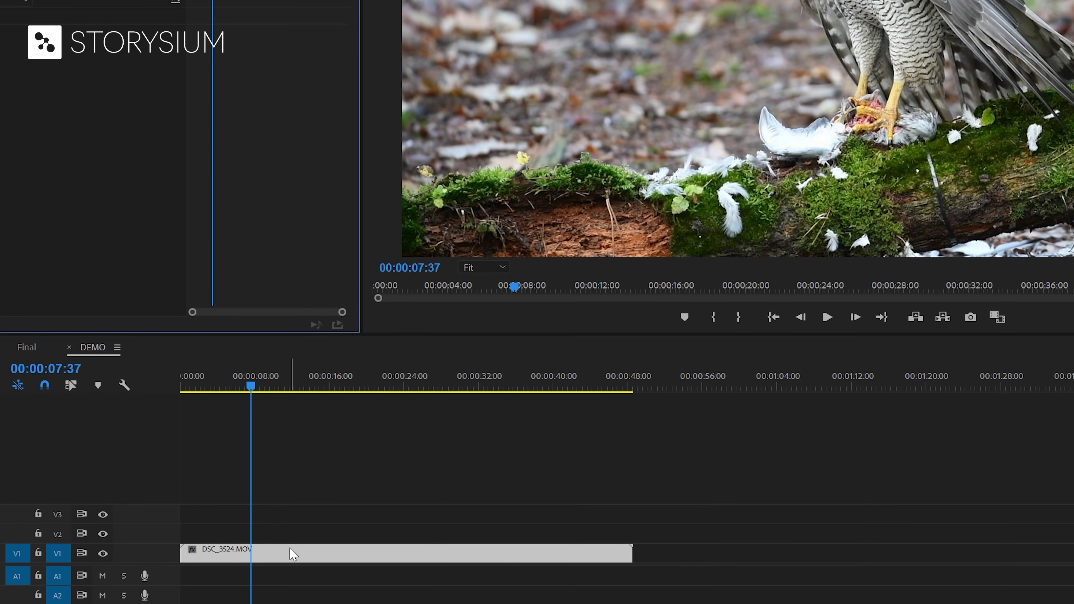
Alt-drag DSC_3524.MOV from V1 up to V2 to create a stacked copy
click(293, 554)
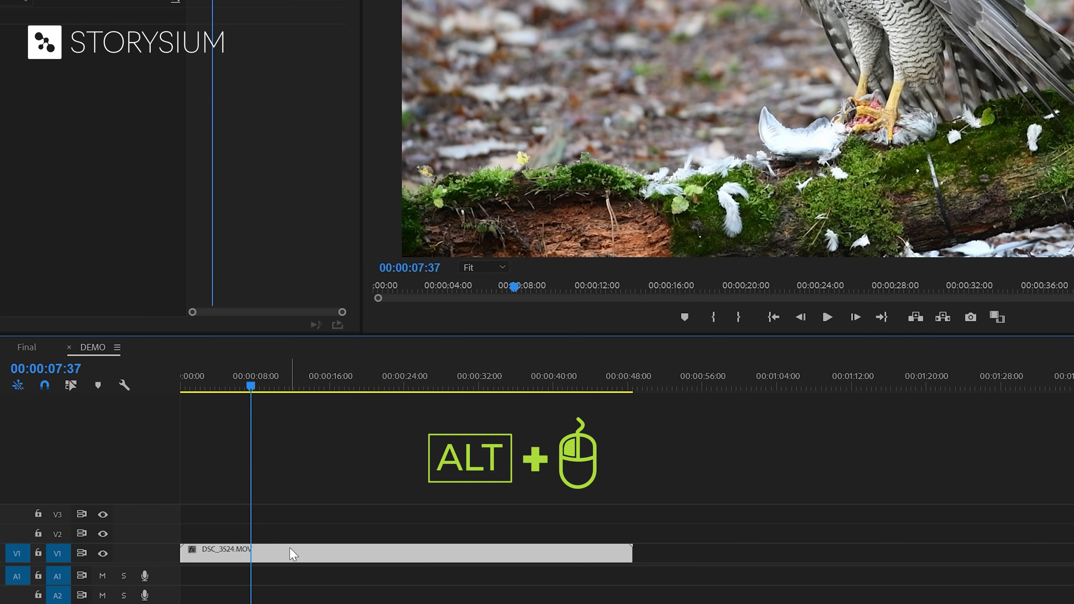
drag(293, 554, 296, 534)
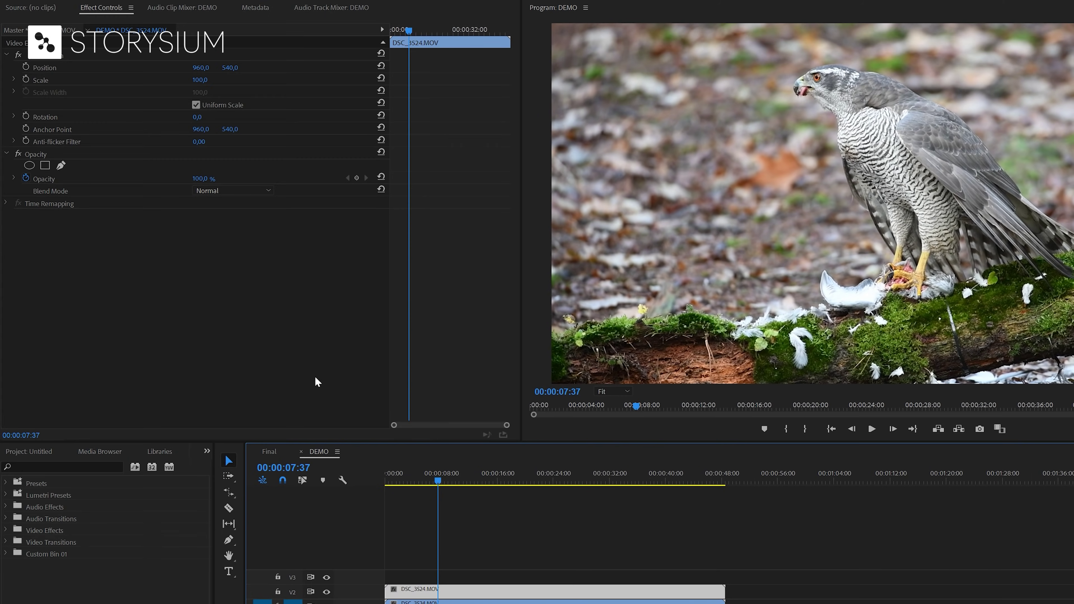
Draw a closed opacity pen mask around the stick on the log in the upper clip
click(61, 166)
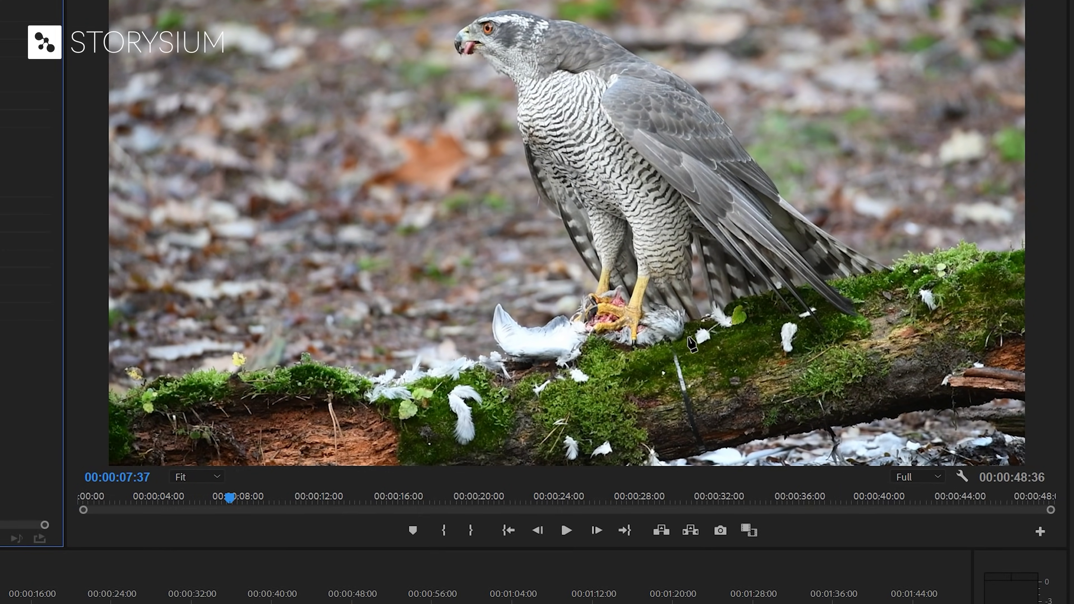
click(957, 298)
click(978, 372)
click(756, 440)
click(719, 321)
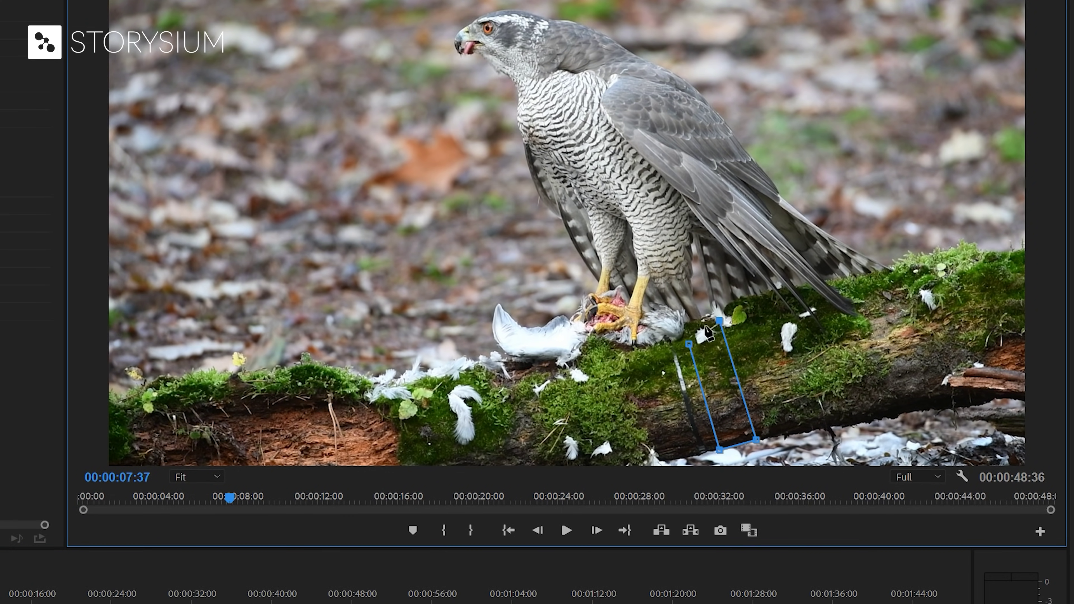
click(689, 344)
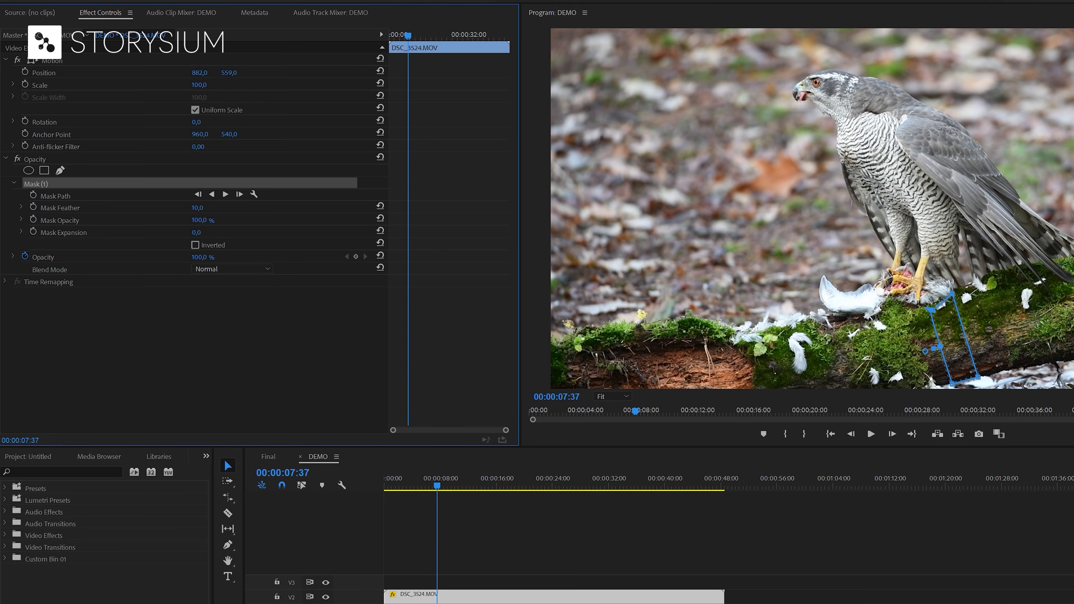
Nudge the clip's Position Y up, raise the Mask Feather, and deselect to check the result
key(shift+Up)
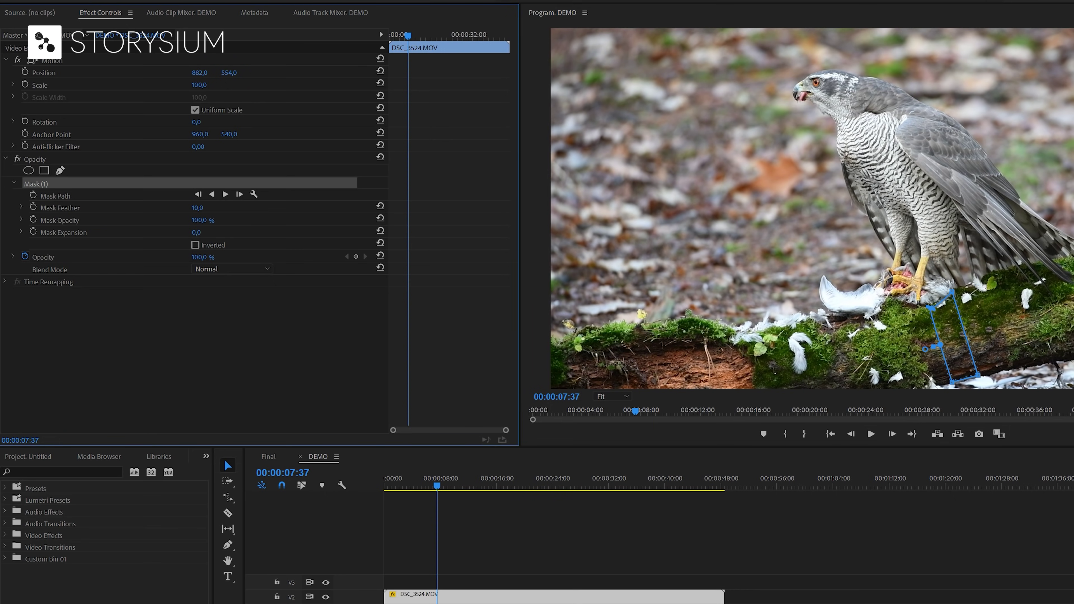
drag(926, 348, 917, 351)
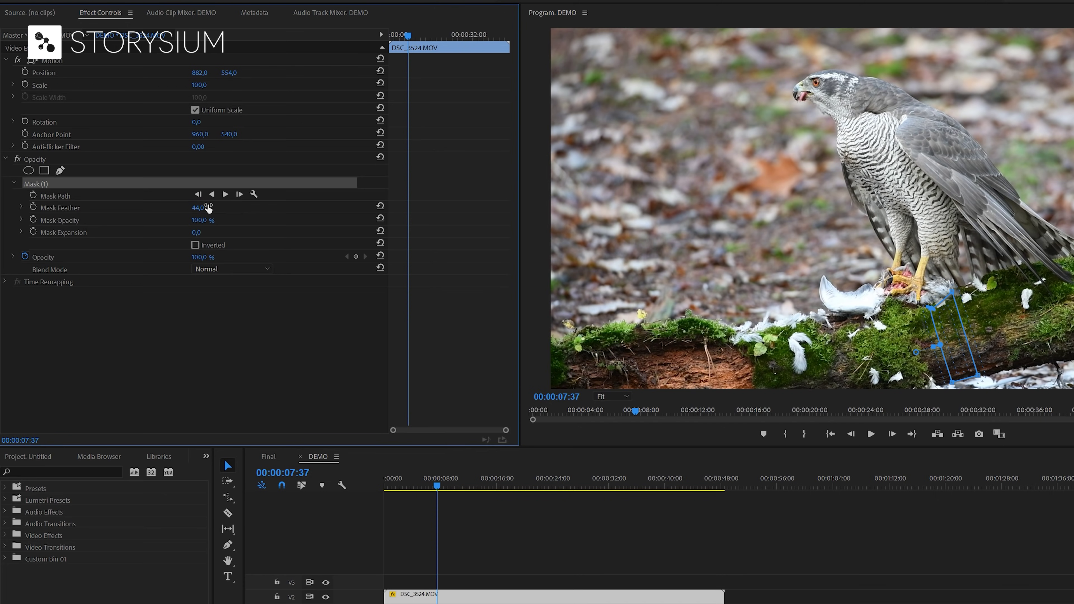
click(601, 521)
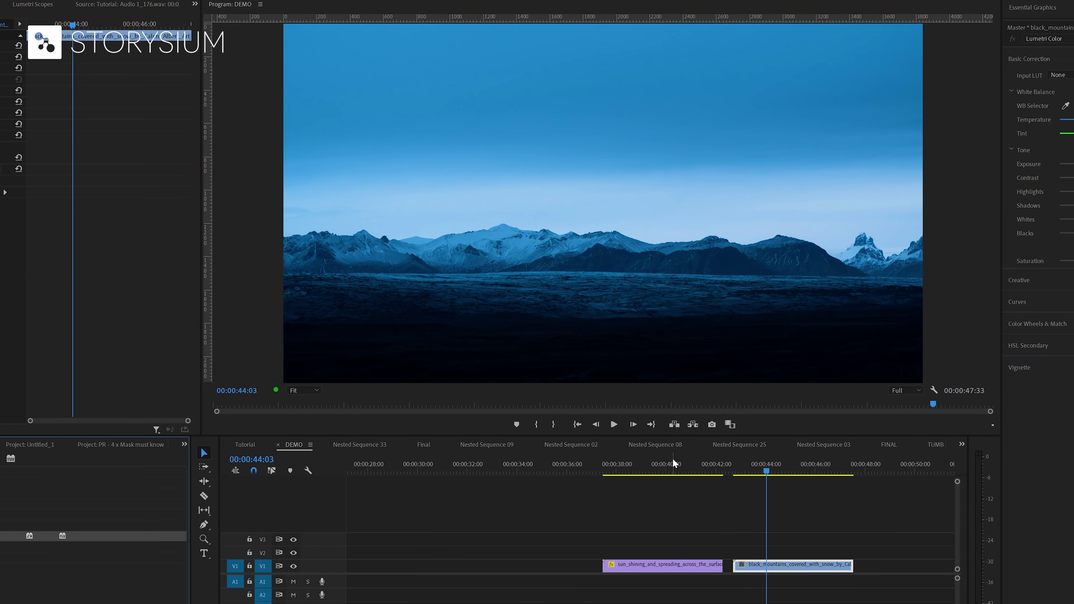
Move the black_mountains clip from V1 onto V2 above the sun clip, playhead at its start
click(672, 459)
click(792, 464)
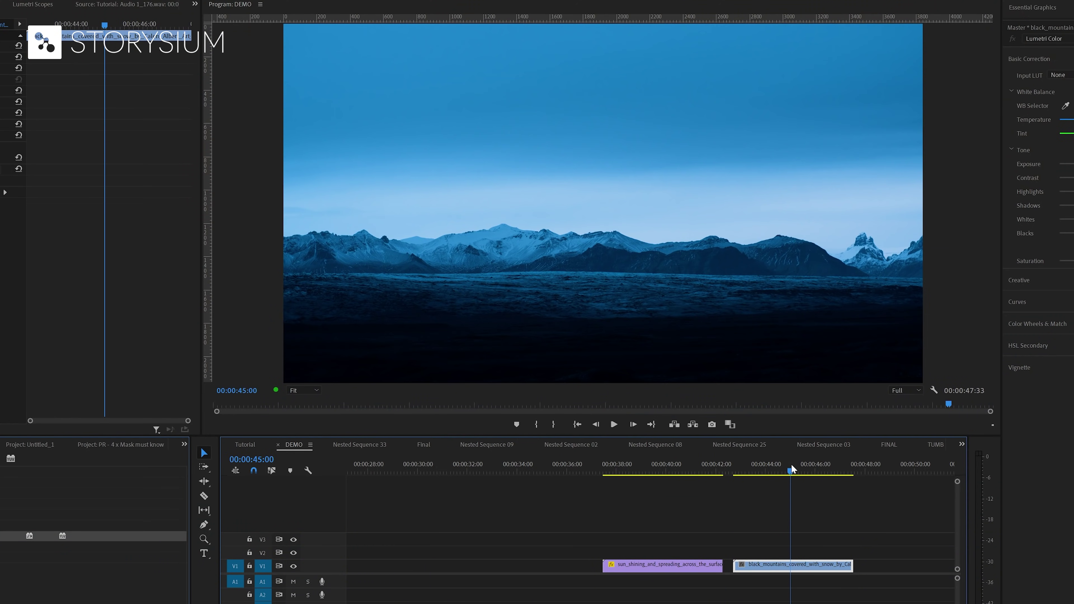
drag(798, 566, 670, 555)
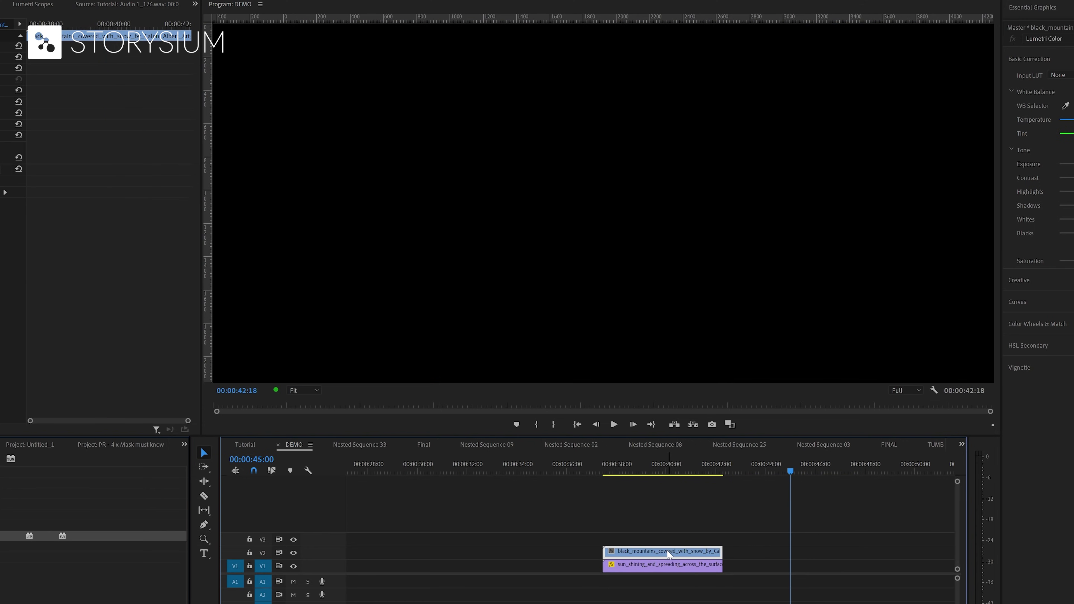
click(639, 465)
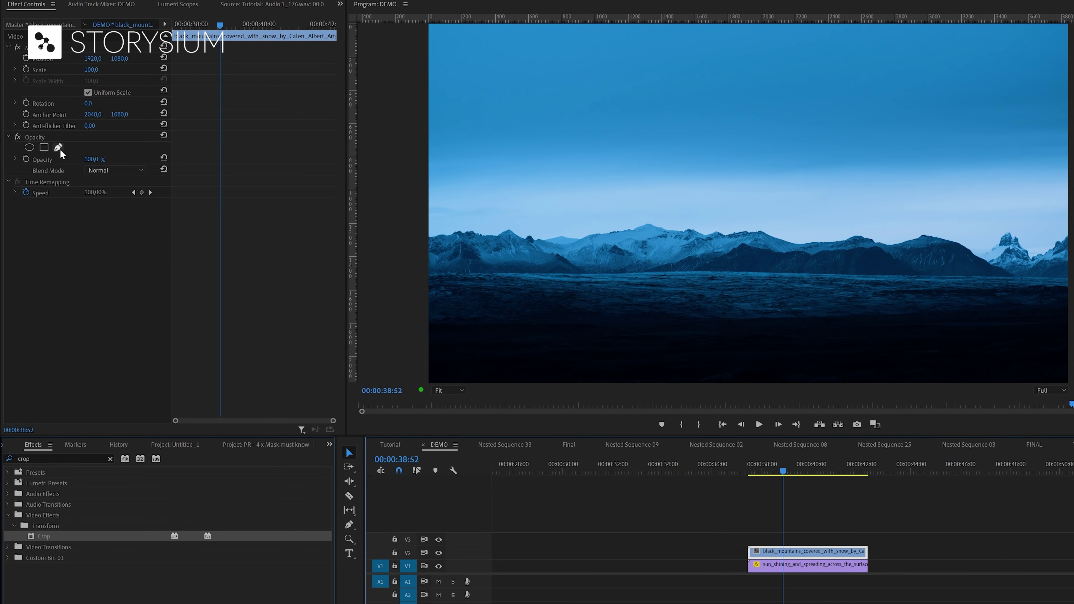
Start an opacity pen mask on the mountain clip and magnify the monitor to 400%
click(59, 149)
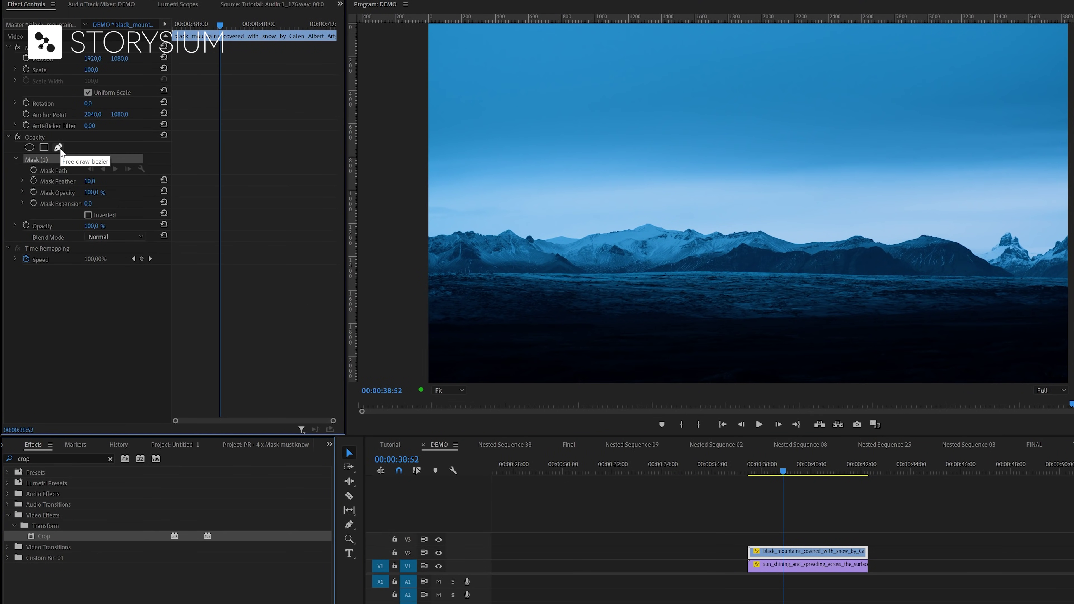
click(461, 390)
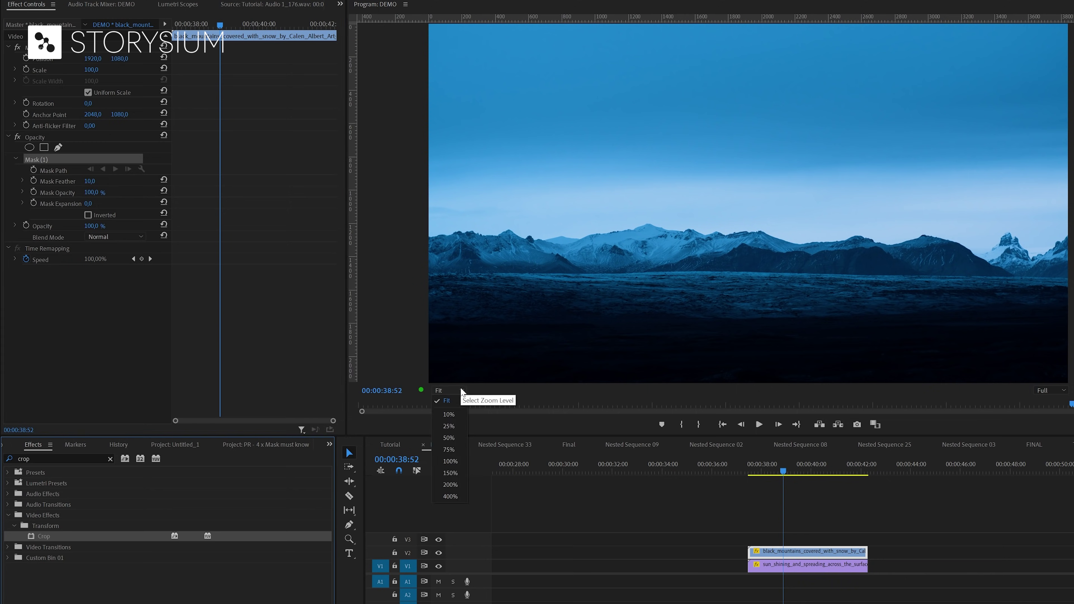
click(456, 497)
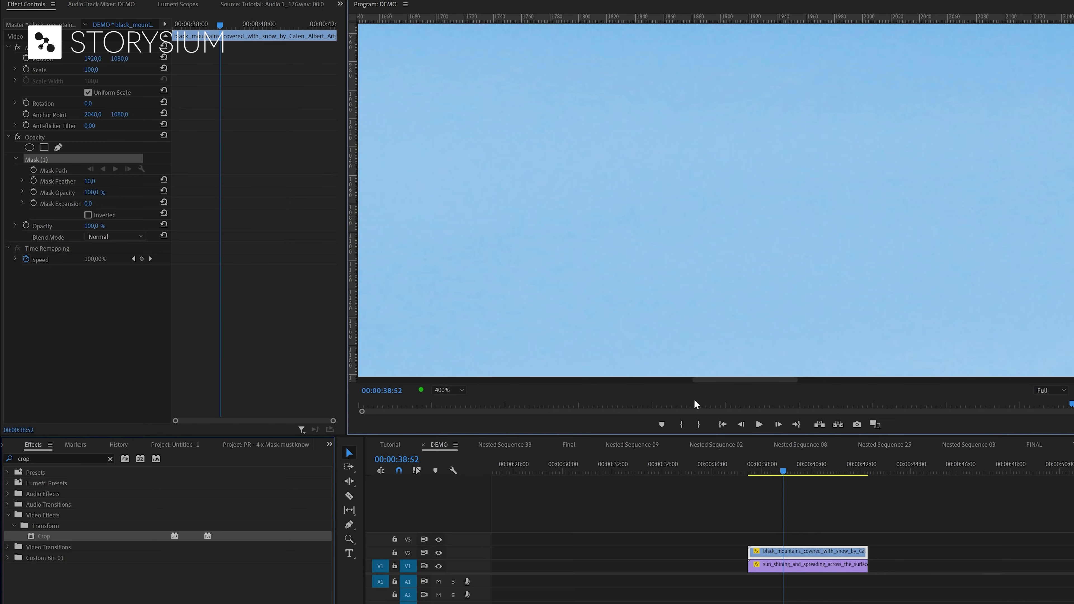
drag(710, 381, 383, 377)
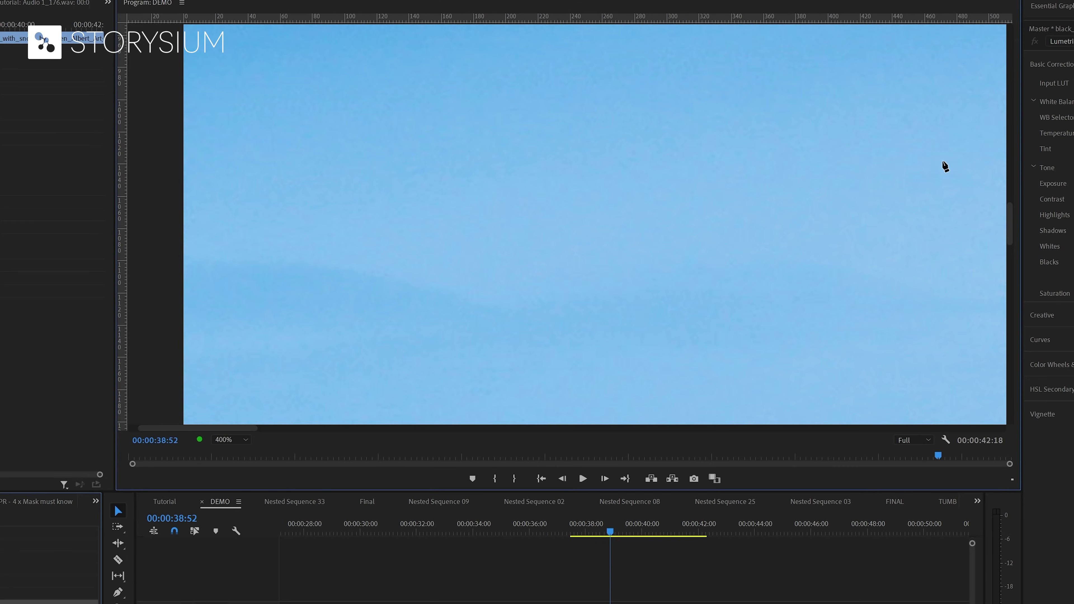
drag(1009, 225, 1010, 265)
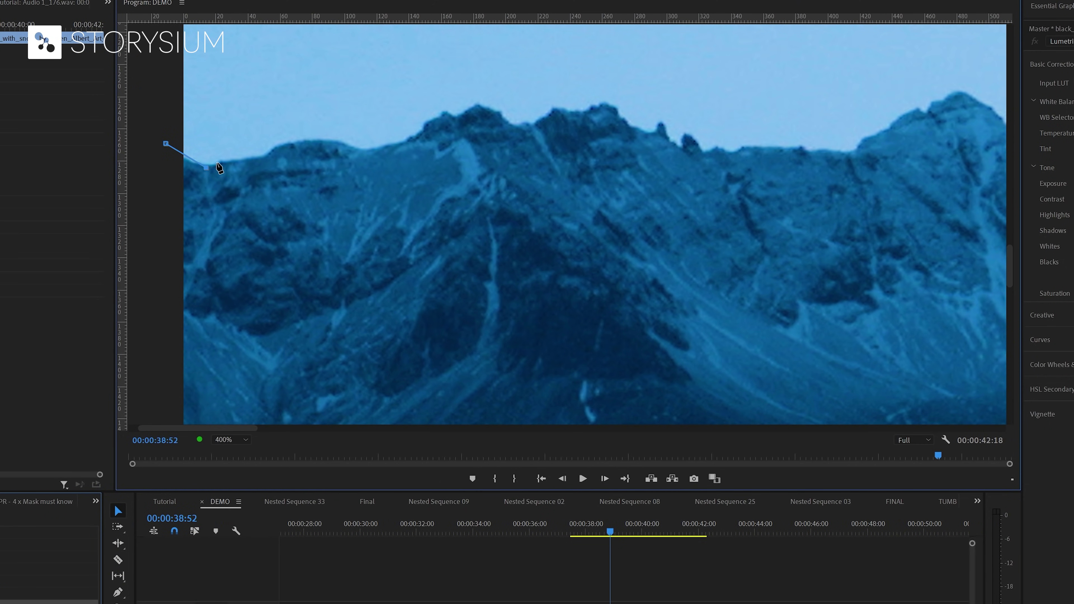
Trace mask points along the ridgeline from left to right edge, then zoom out to 25%
drag(217, 163, 224, 167)
click(281, 139)
click(351, 146)
click(659, 132)
drag(199, 429, 251, 431)
click(834, 161)
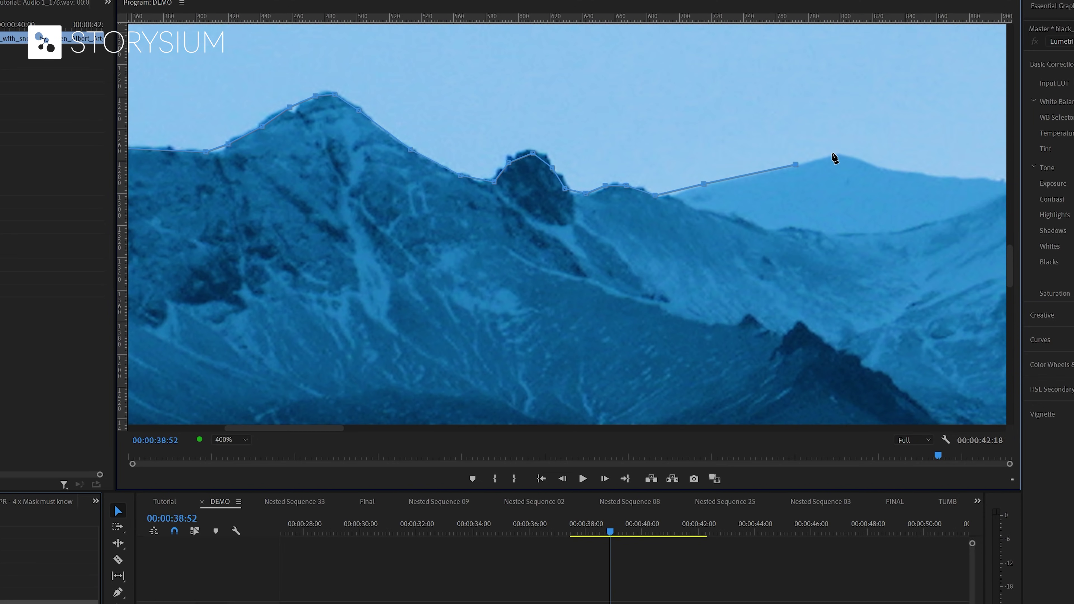
click(728, 112)
click(695, 137)
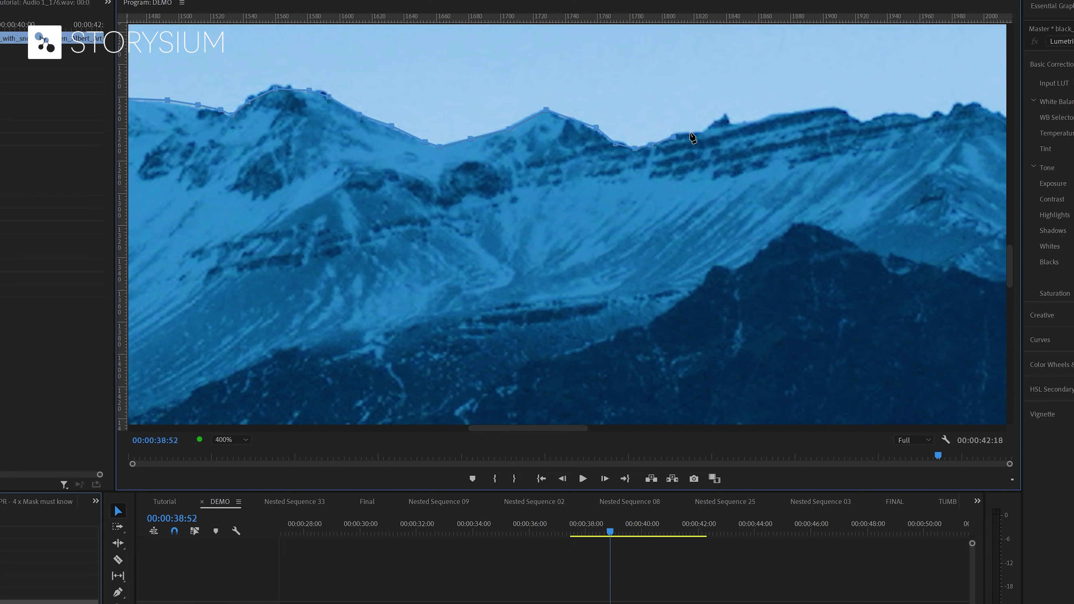
click(406, 114)
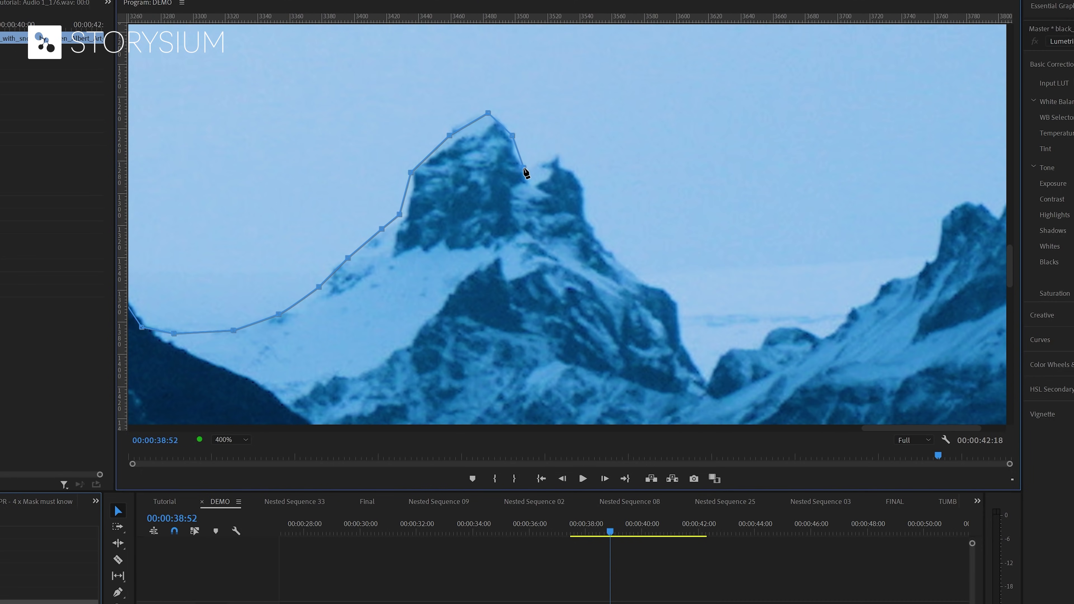
click(539, 156)
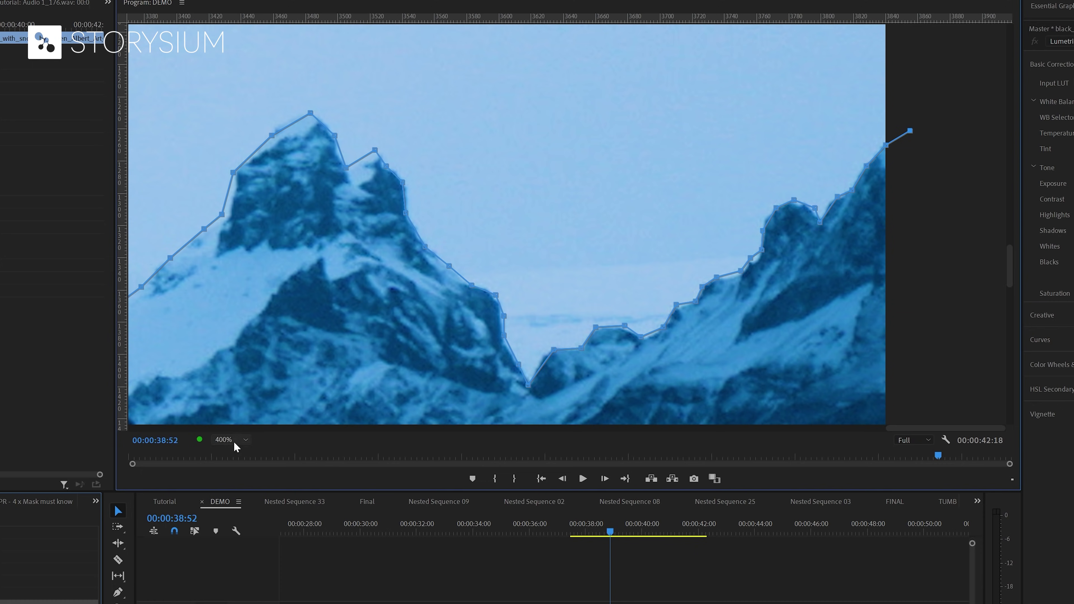
click(233, 441)
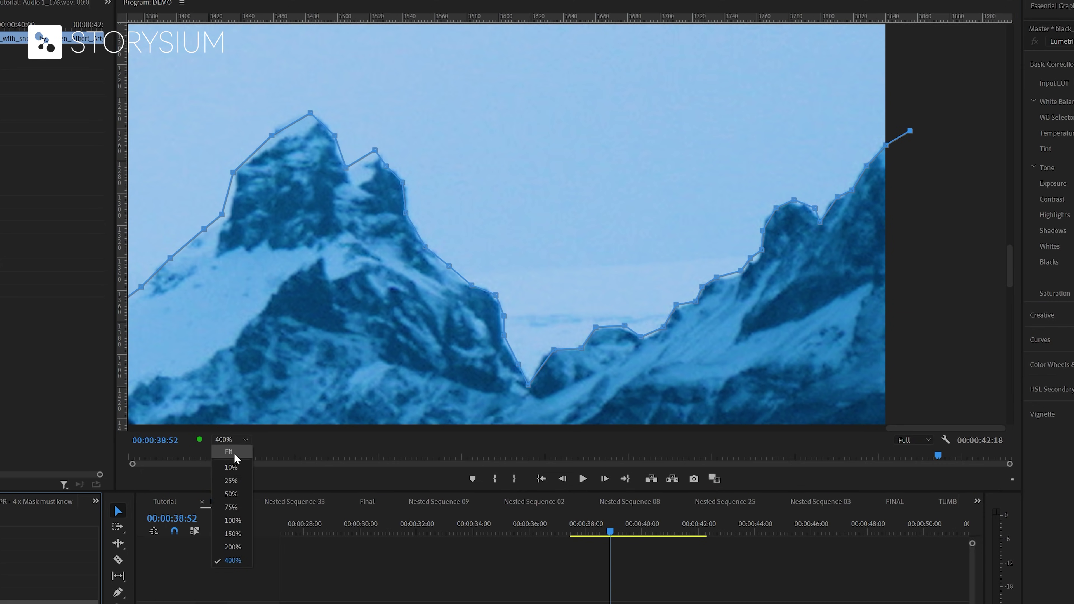
click(234, 483)
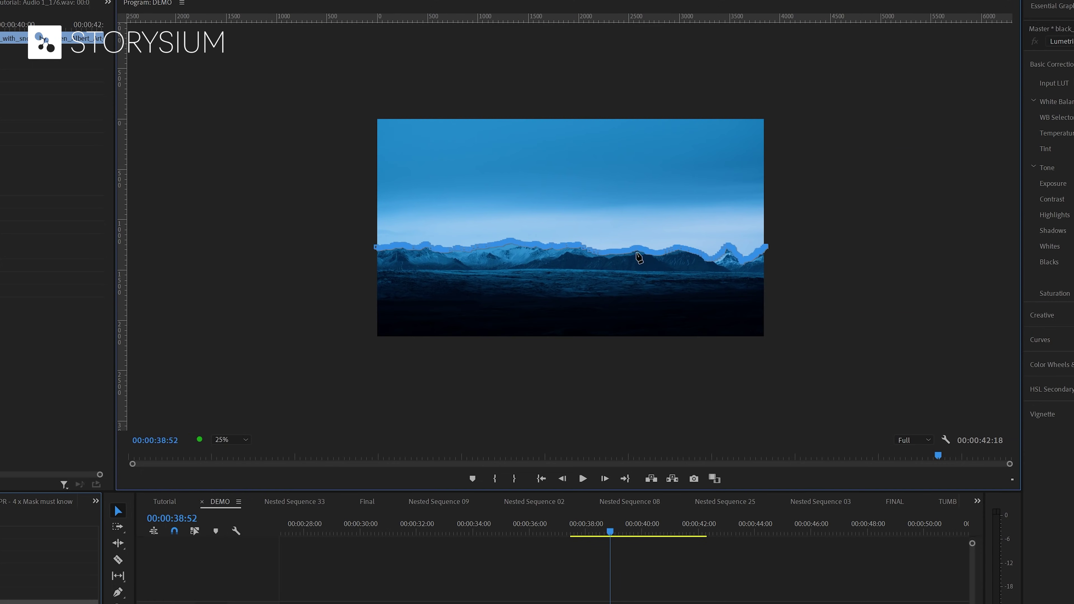
Close the mask around the sky above the peaks and invert it to reveal the planet
click(769, 110)
click(376, 110)
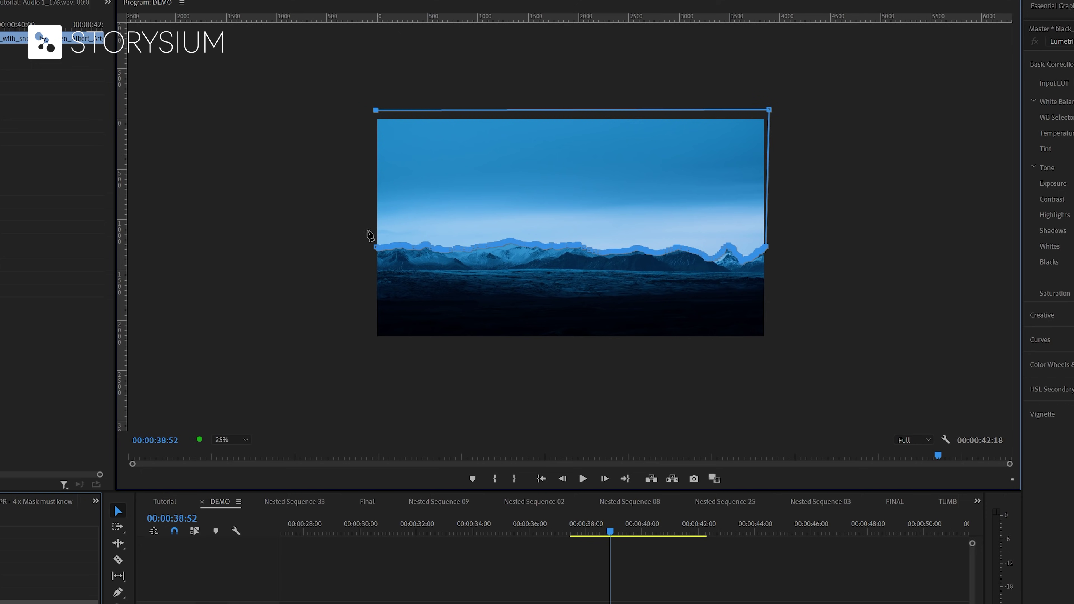
click(358, 249)
click(372, 249)
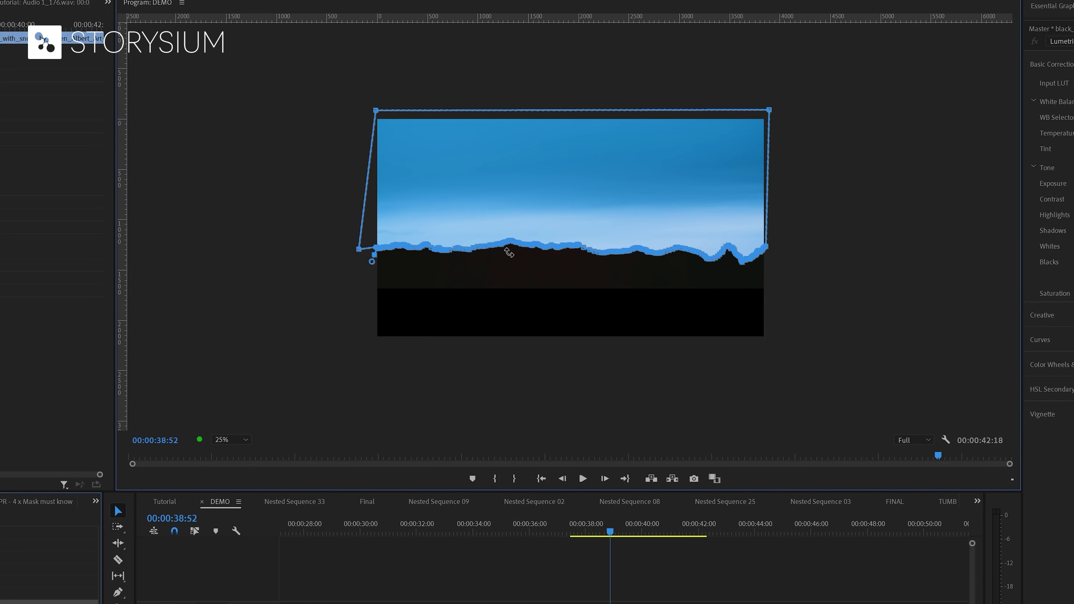
click(124, 244)
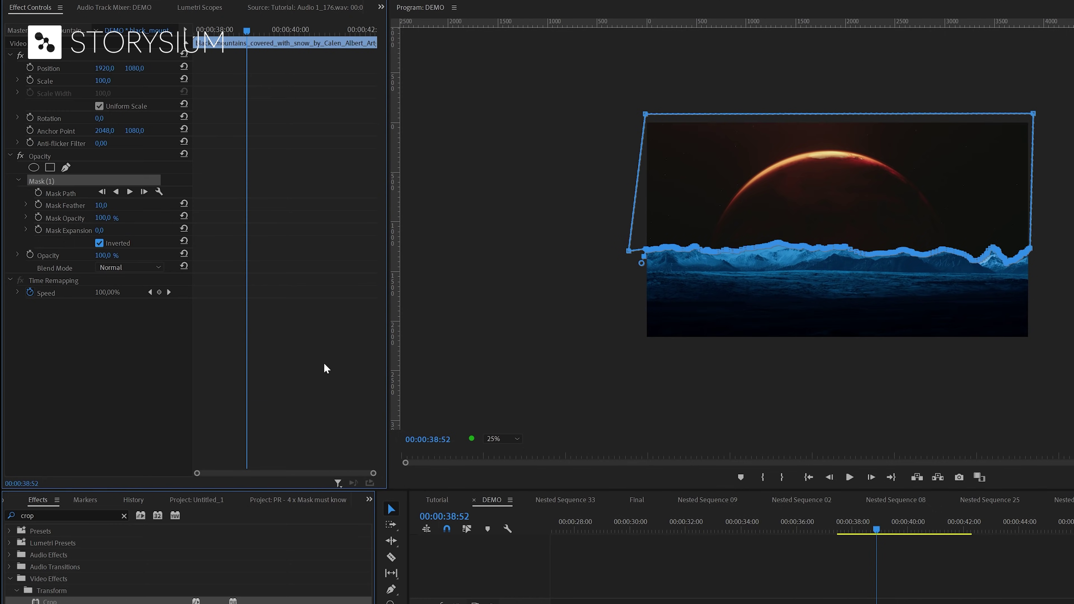
Fit the monitor to the frame, then set Mask Feather to 0 and expand the mask slightly
drag(880, 529, 895, 535)
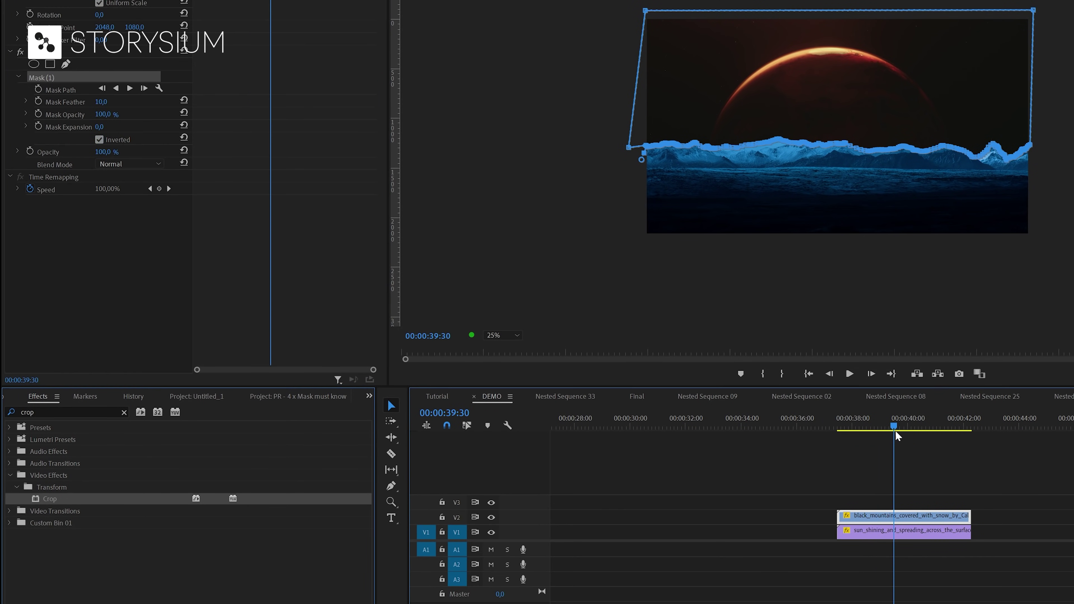
click(903, 445)
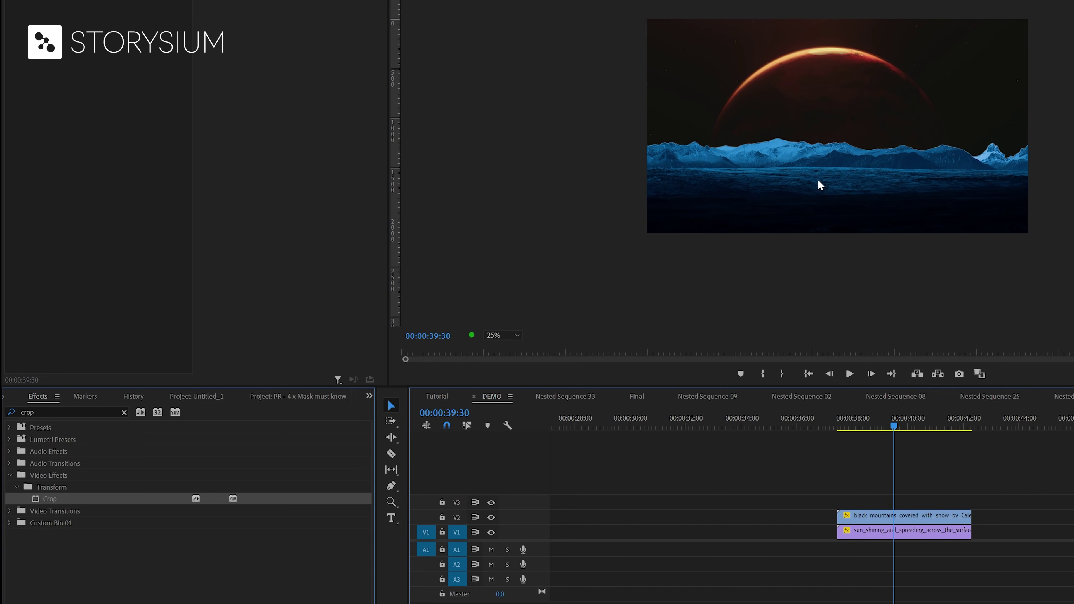
click(492, 335)
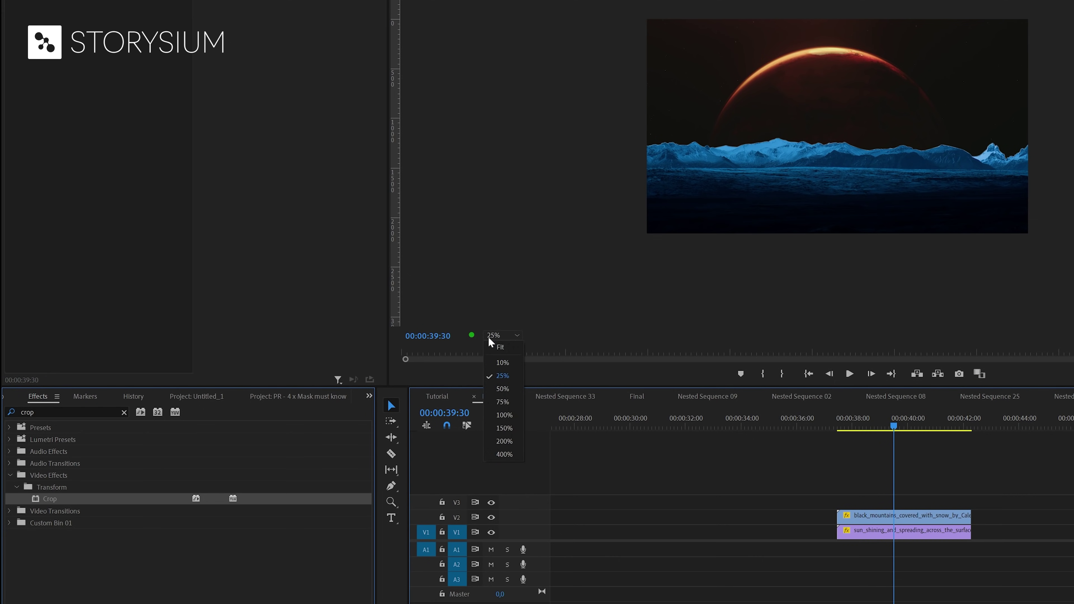
click(505, 345)
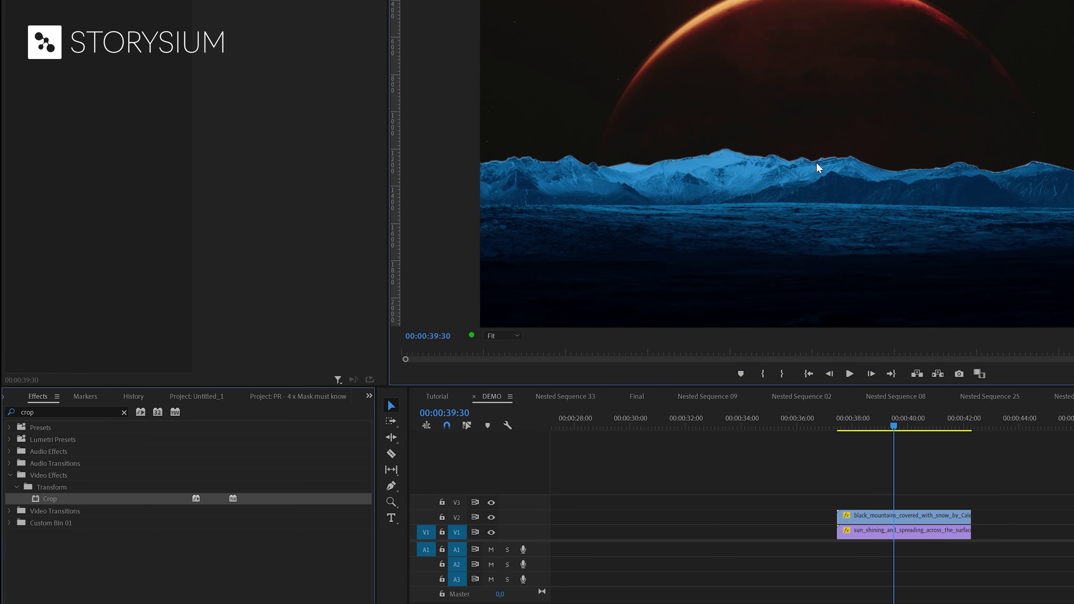
click(902, 515)
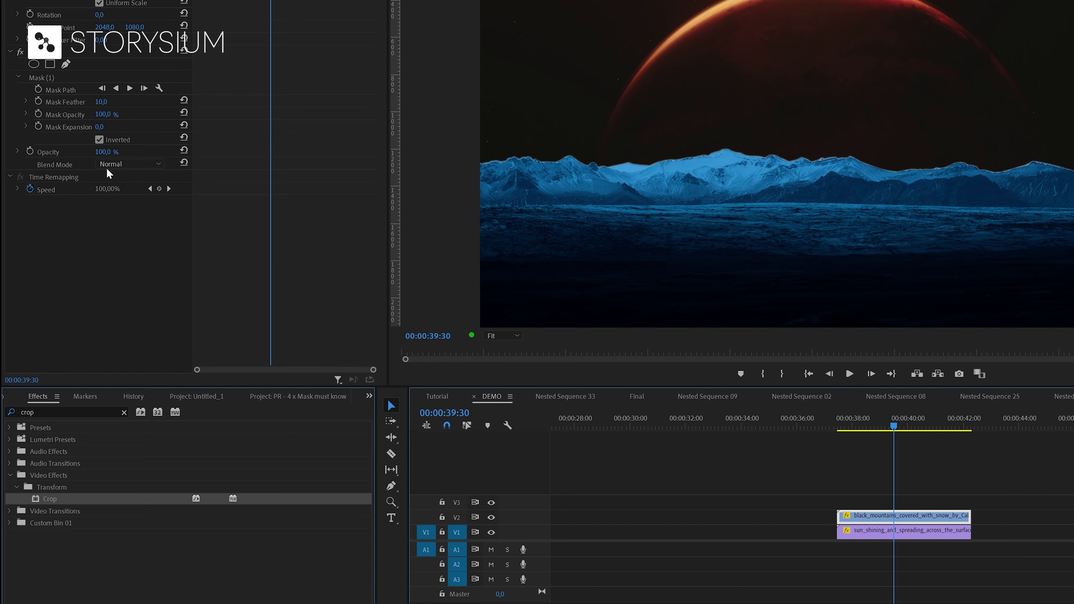
drag(100, 102, 109, 126)
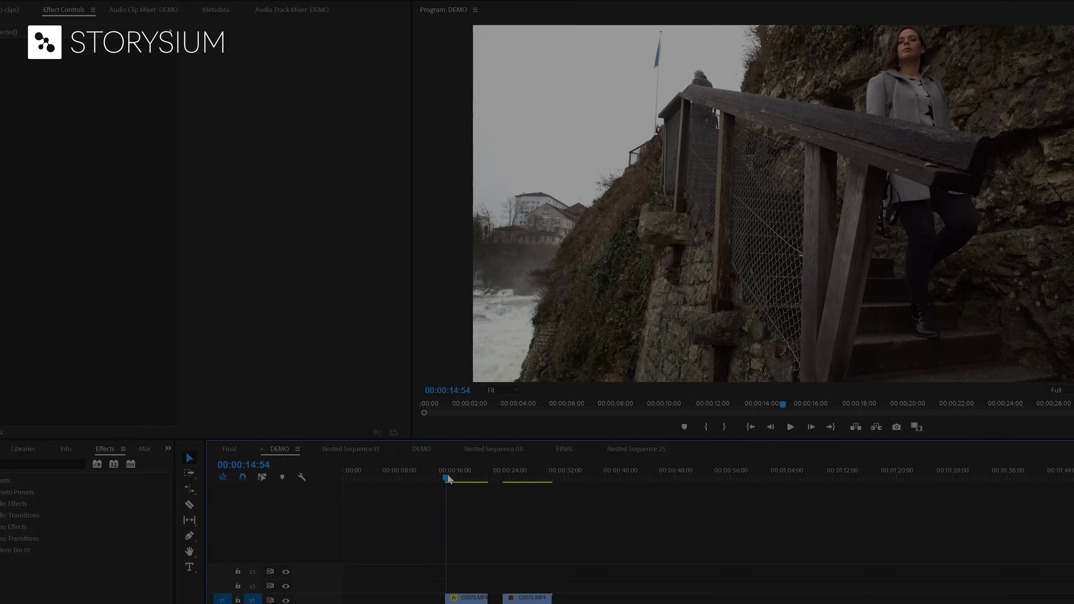
Scrub and frame-step through C0075 to where the grey coat passes, settling near 00:00:18:30
drag(448, 478, 474, 488)
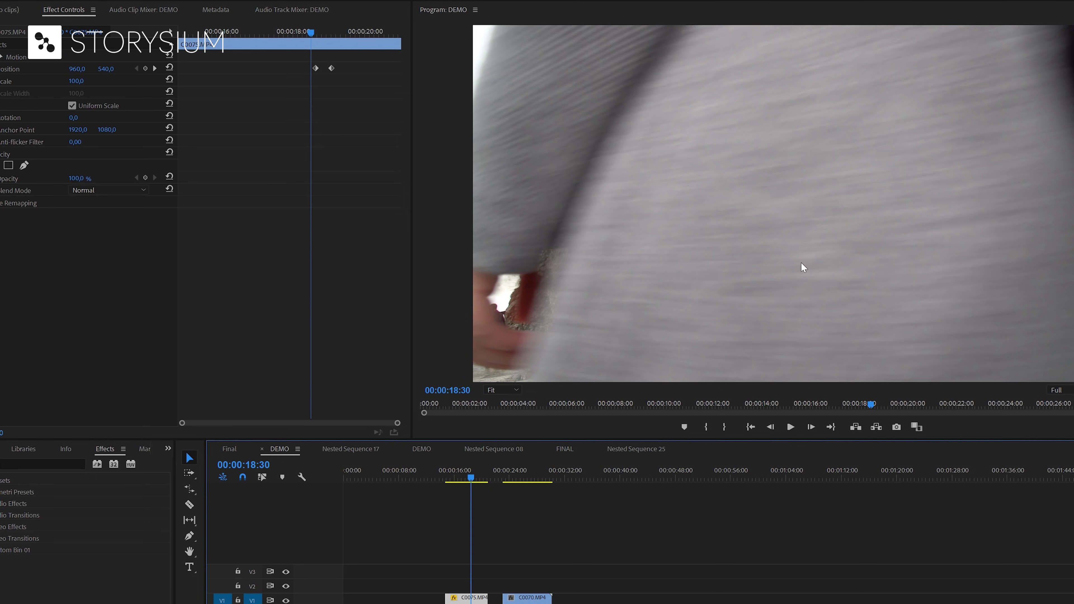
drag(471, 478, 475, 481)
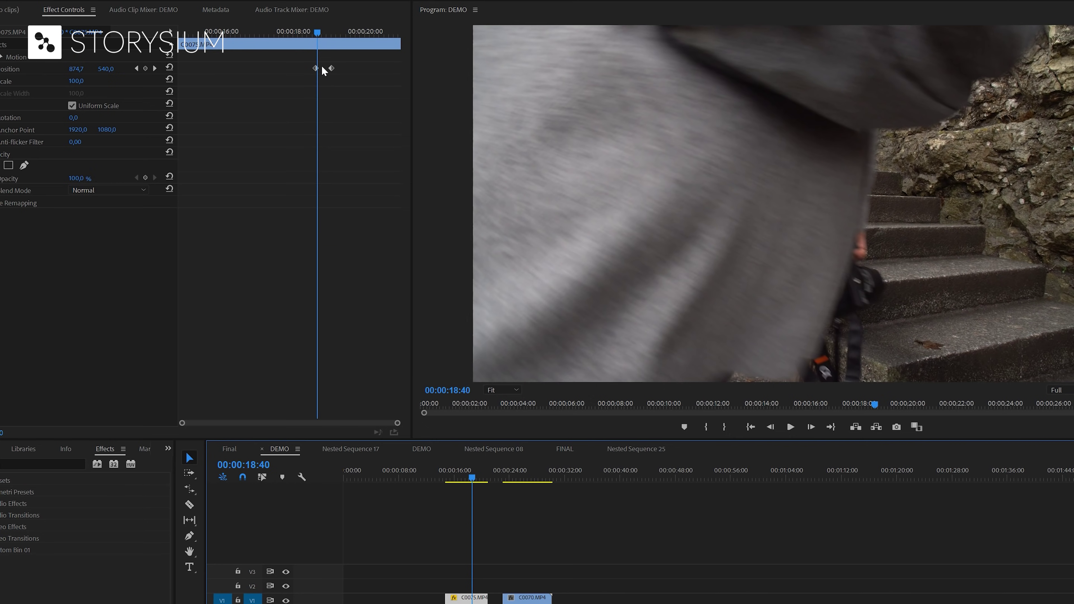
key(Right)
key(Right)
key(Right)
key(Right)
key(Right)
key(Right)
key(Right)
key(Right)
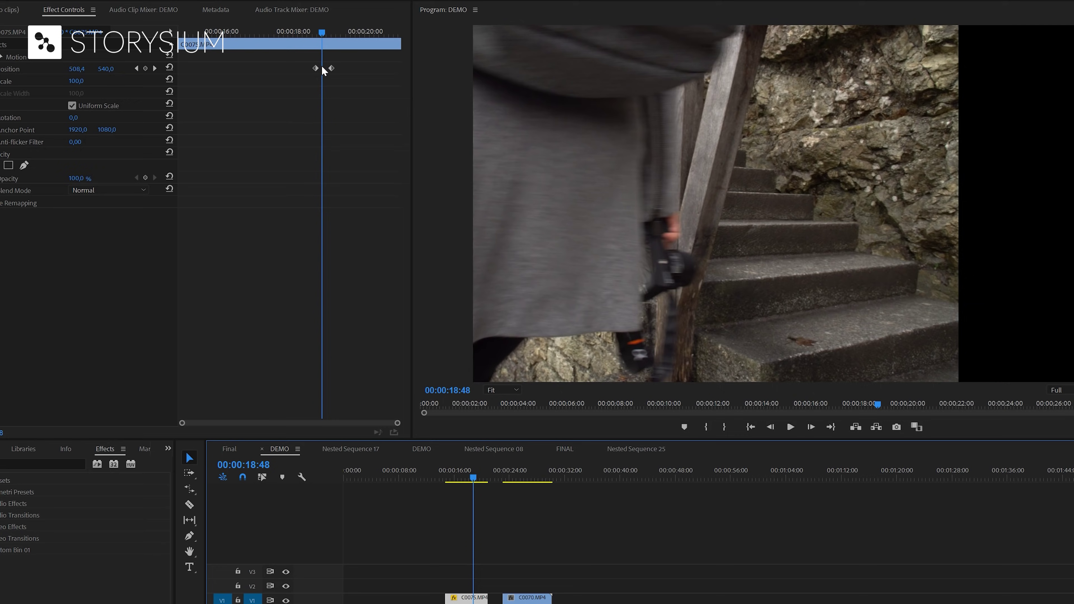
key(shift+k)
drag(303, 63, 356, 85)
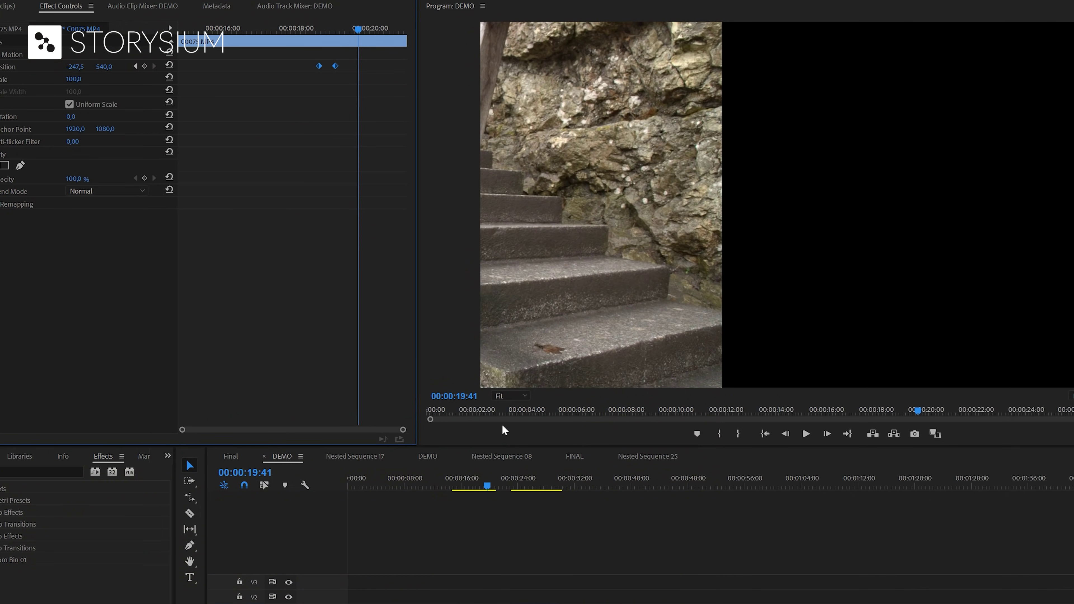
drag(471, 485, 472, 478)
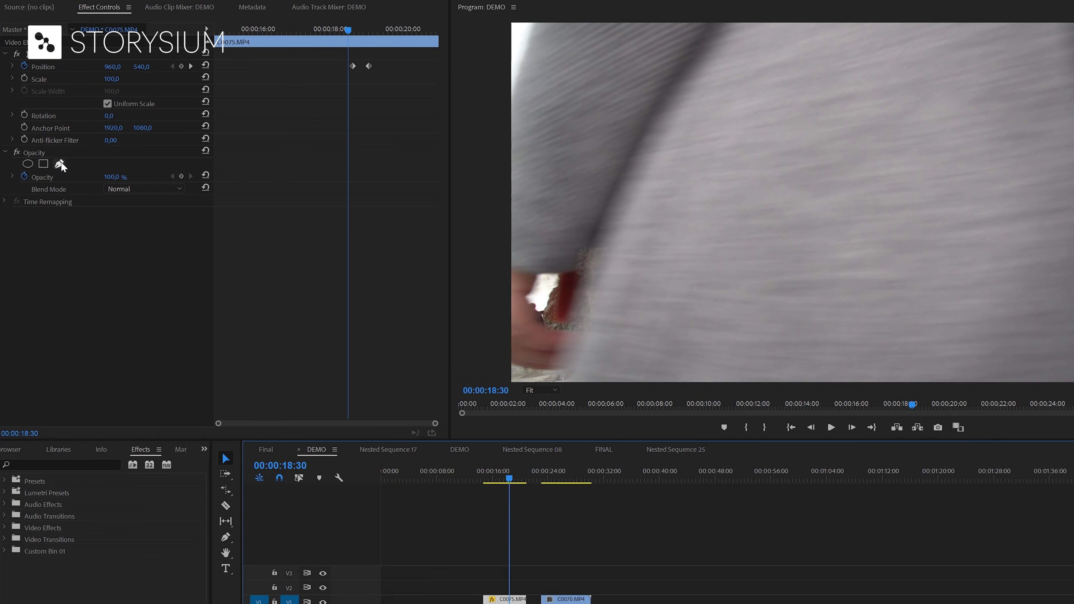
Draw a closed opacity pen mask around the frame's right-edge strip, using 75% monitor zoom
click(60, 162)
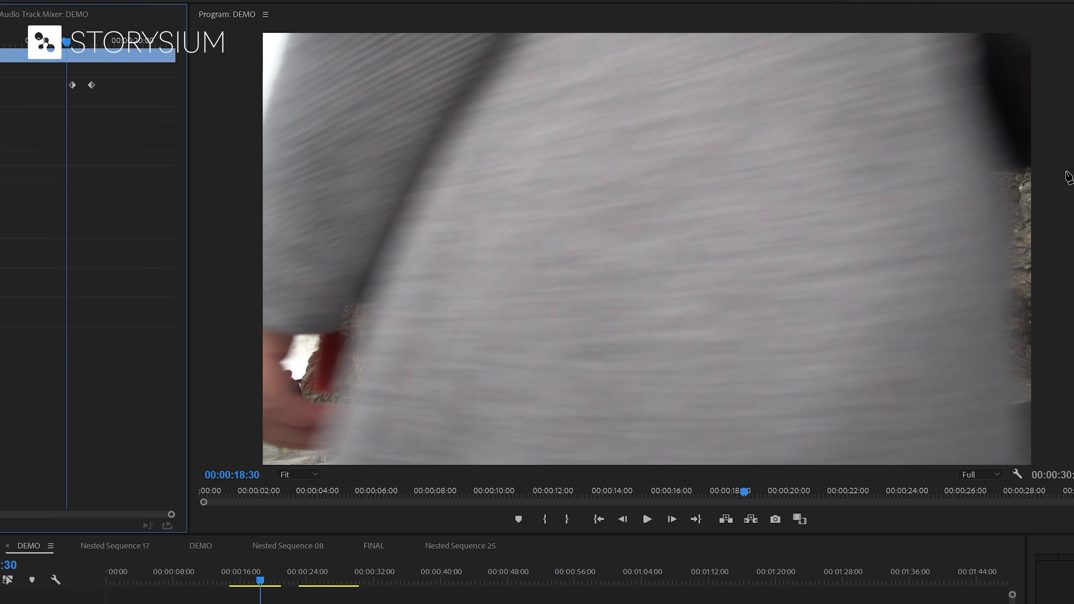
click(1066, 172)
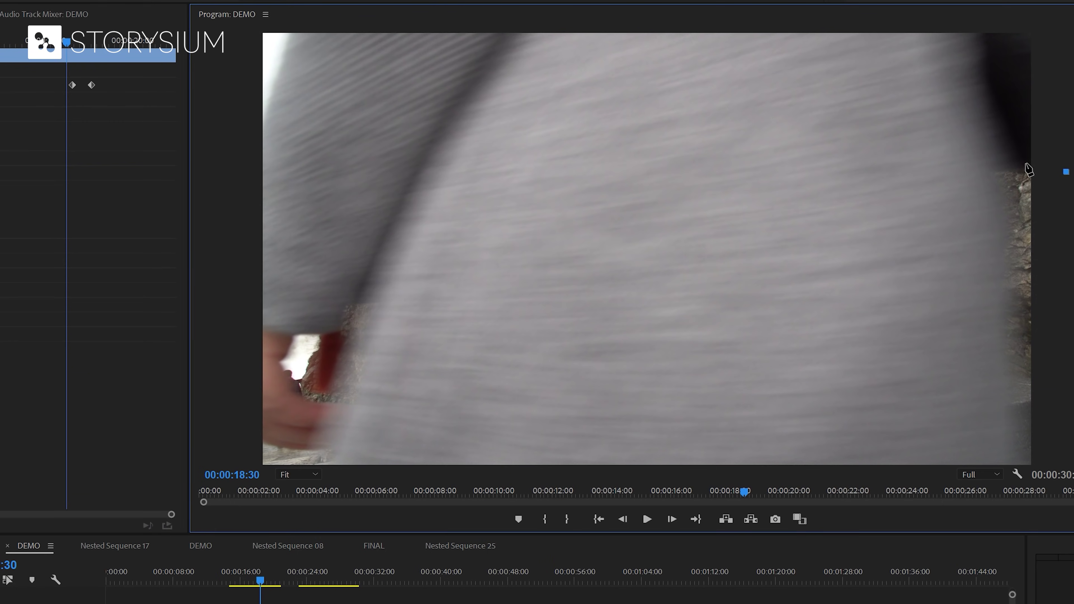
click(1021, 161)
click(995, 170)
click(315, 475)
click(308, 546)
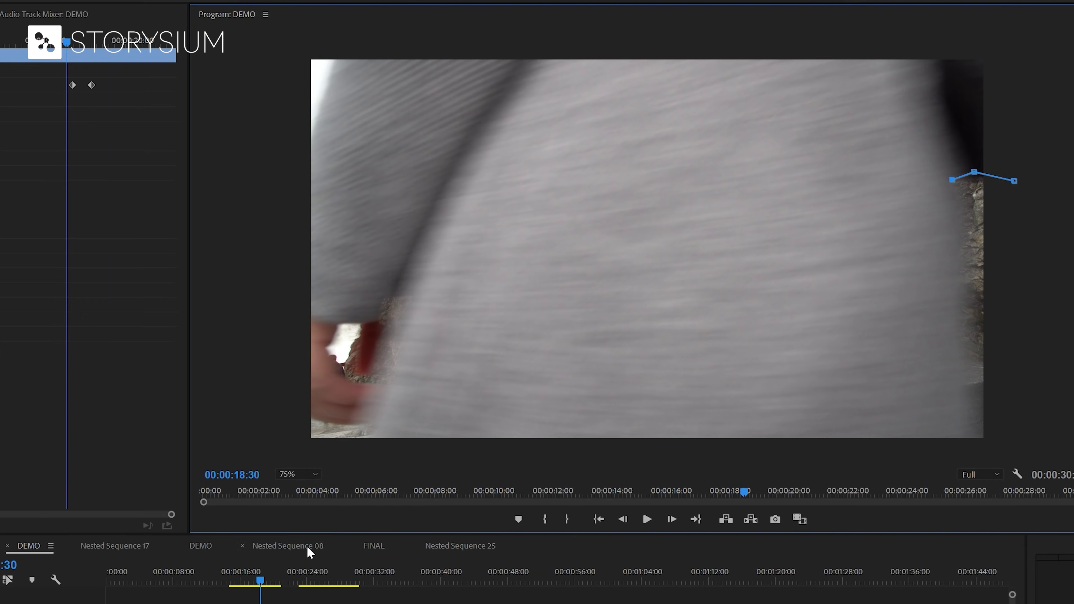
click(975, 446)
click(1056, 445)
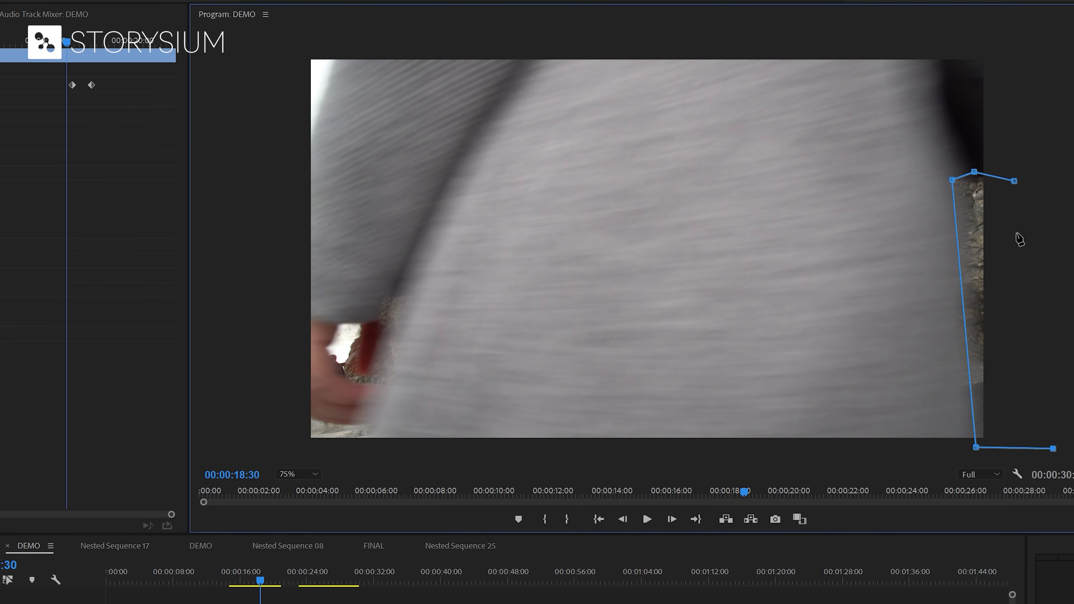
click(1014, 181)
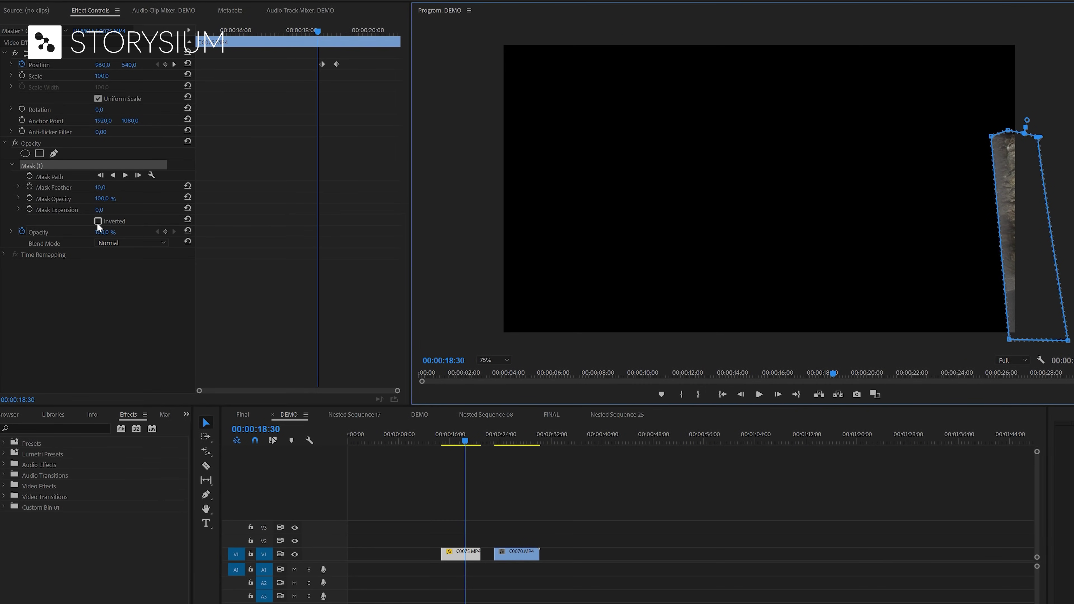
Invert the mask, feather it to 90, and enable the Mask Path stopwatch
click(97, 221)
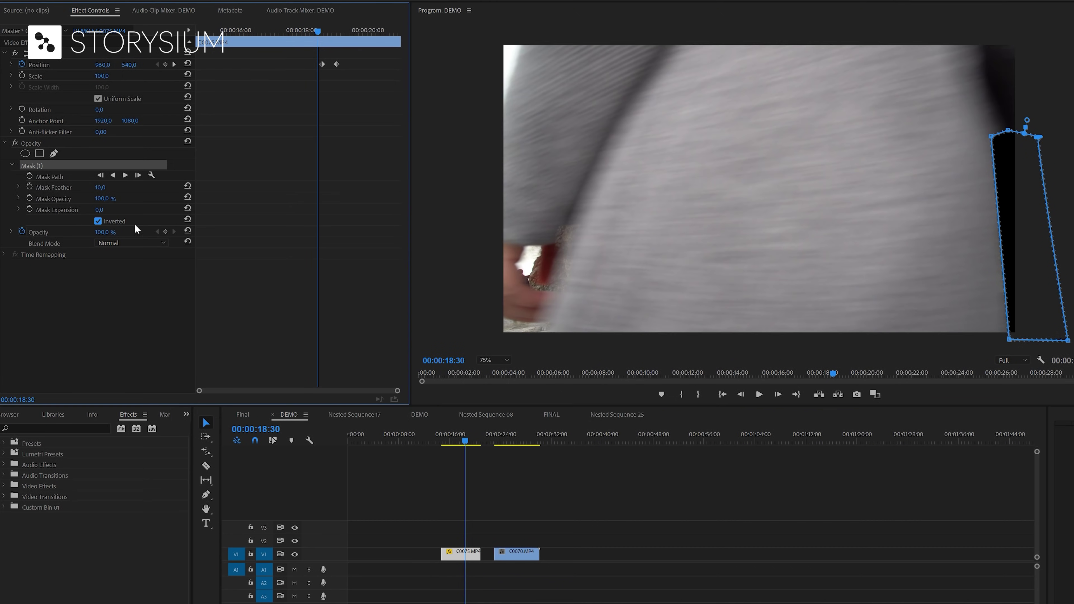
drag(1027, 121, 1030, 105)
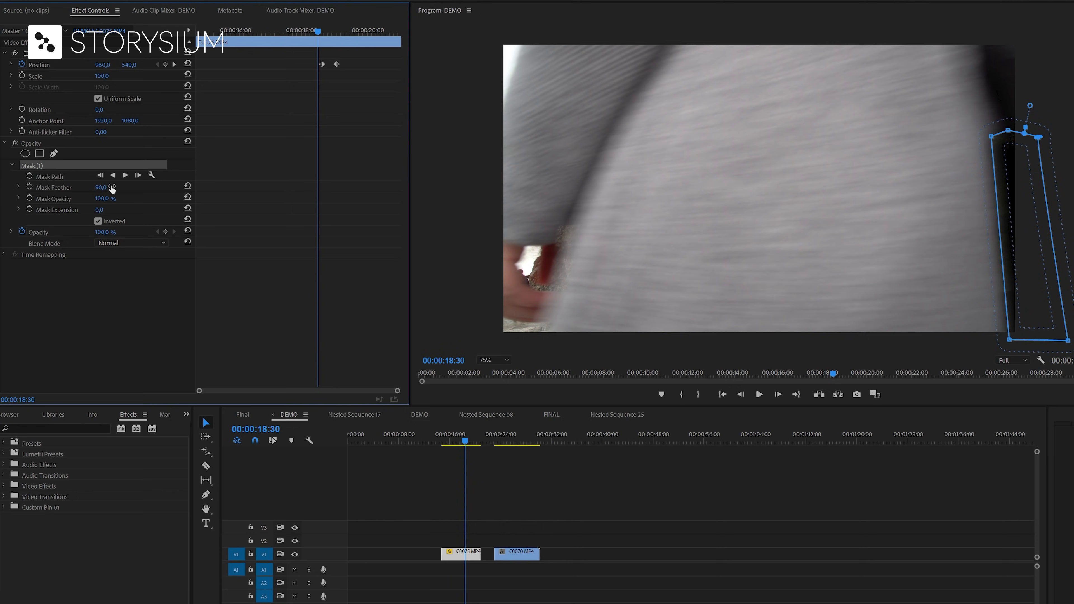
click(30, 177)
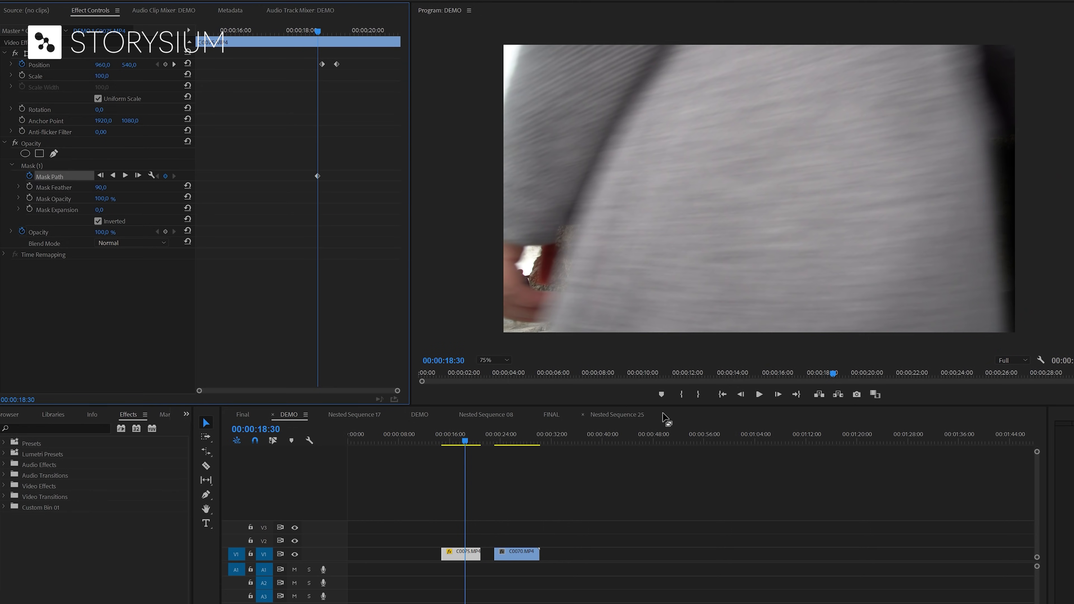
Advance one frame and drag the mask's vertices onto the coat's edge
click(779, 396)
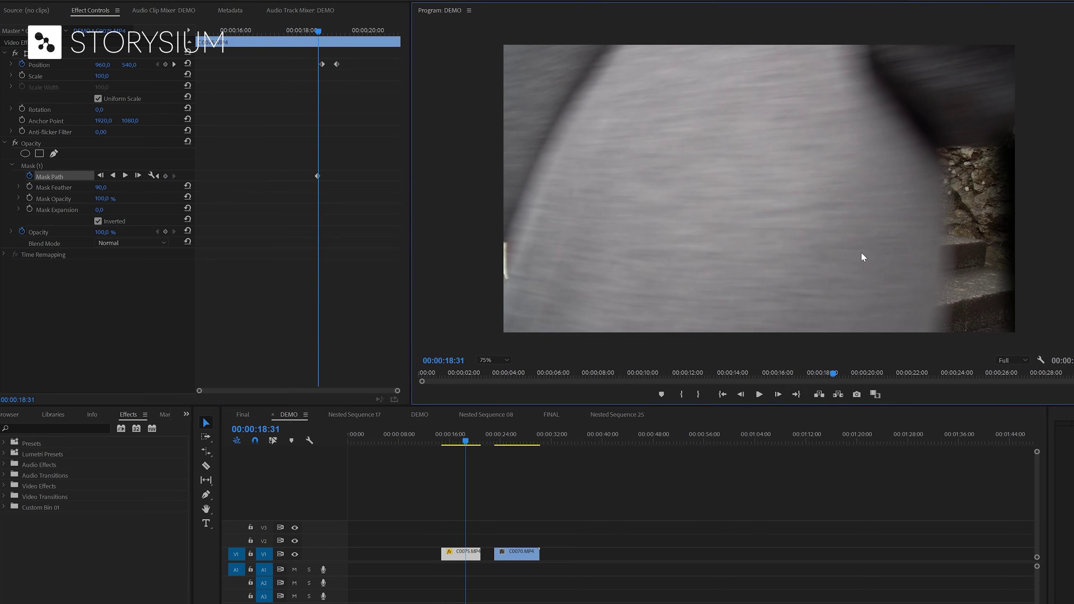
click(41, 166)
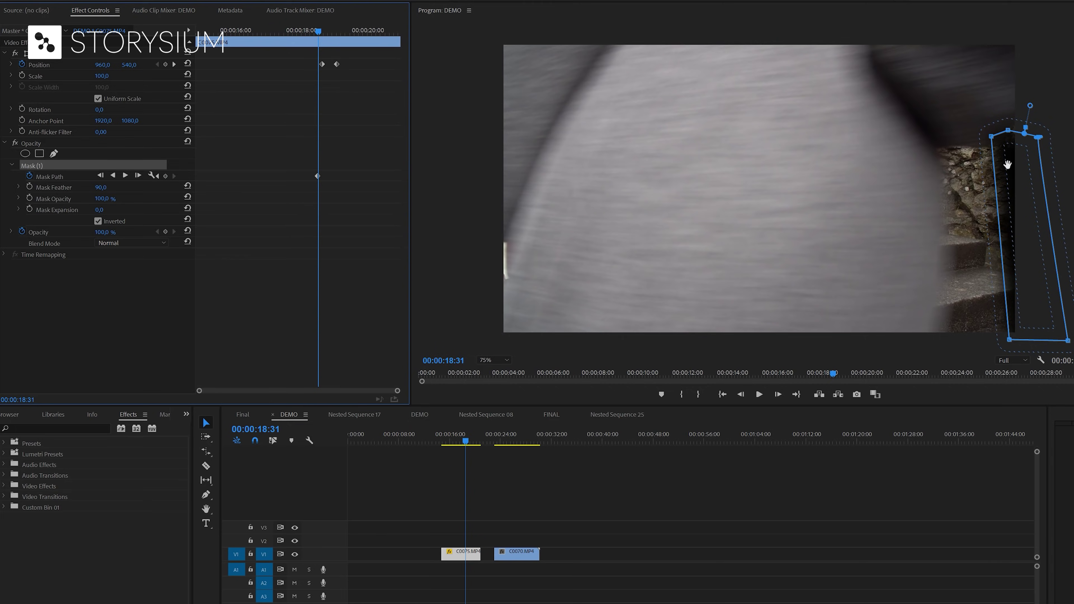
drag(992, 136, 909, 139)
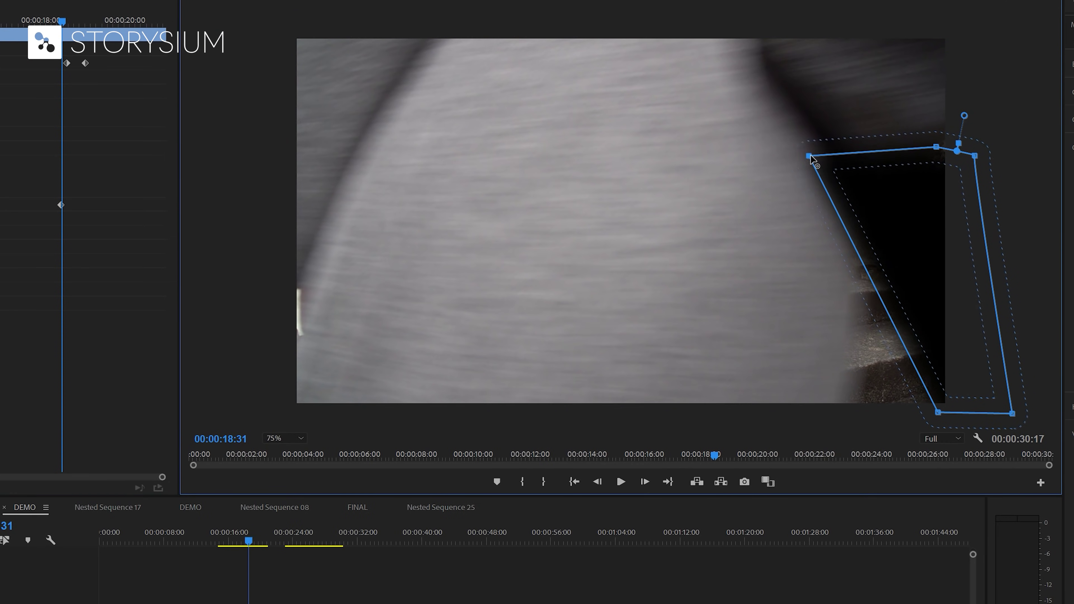
drag(810, 160, 843, 163)
drag(938, 413, 853, 403)
Step forward frame by frame to about 00:00:18:49, then scrub to review the mask animation
click(644, 482)
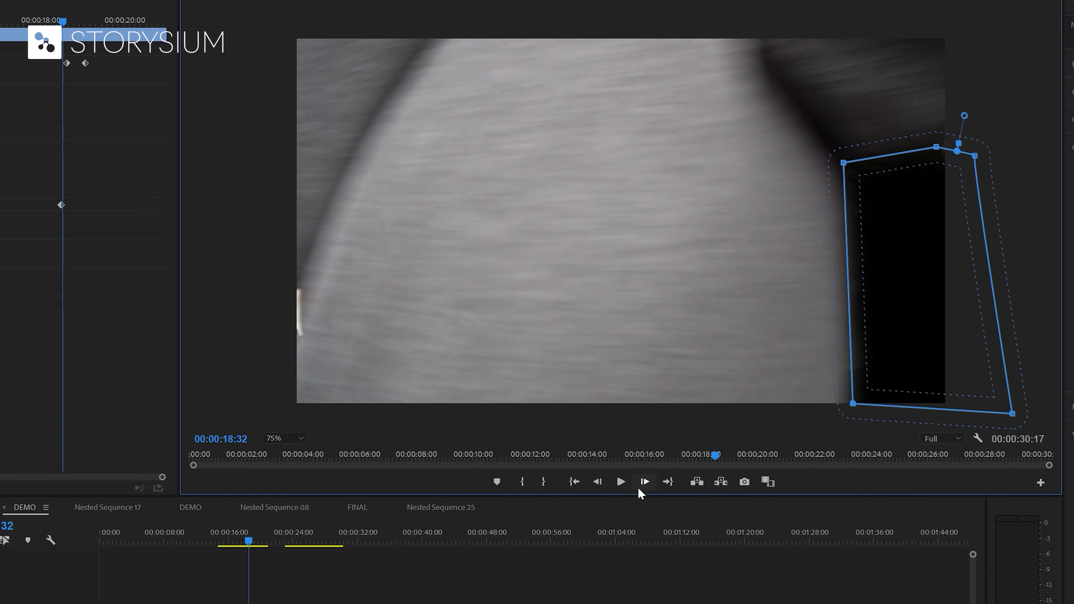
click(646, 486)
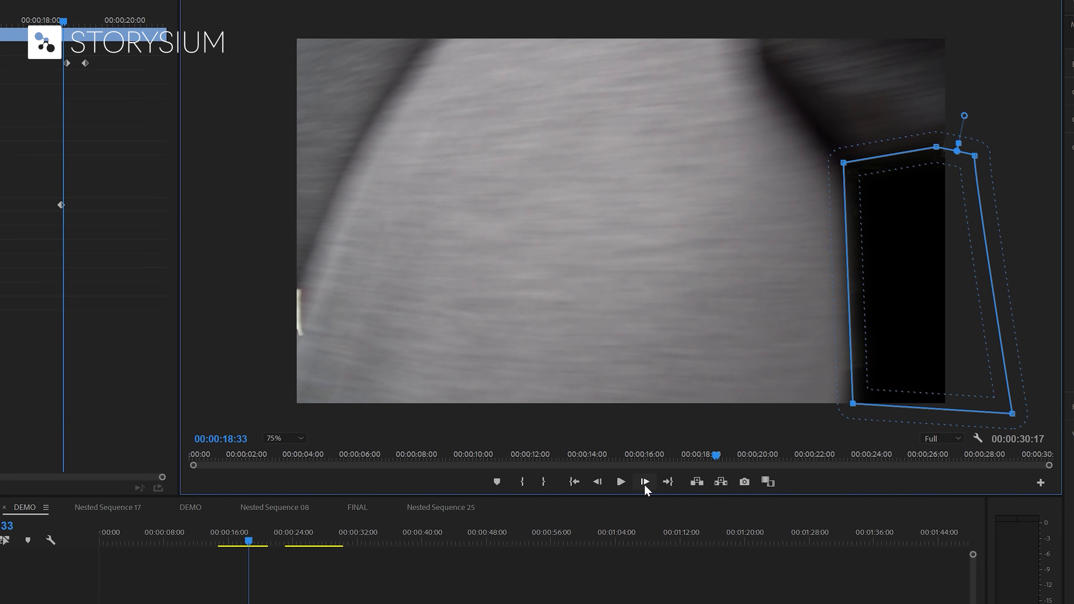
click(645, 485)
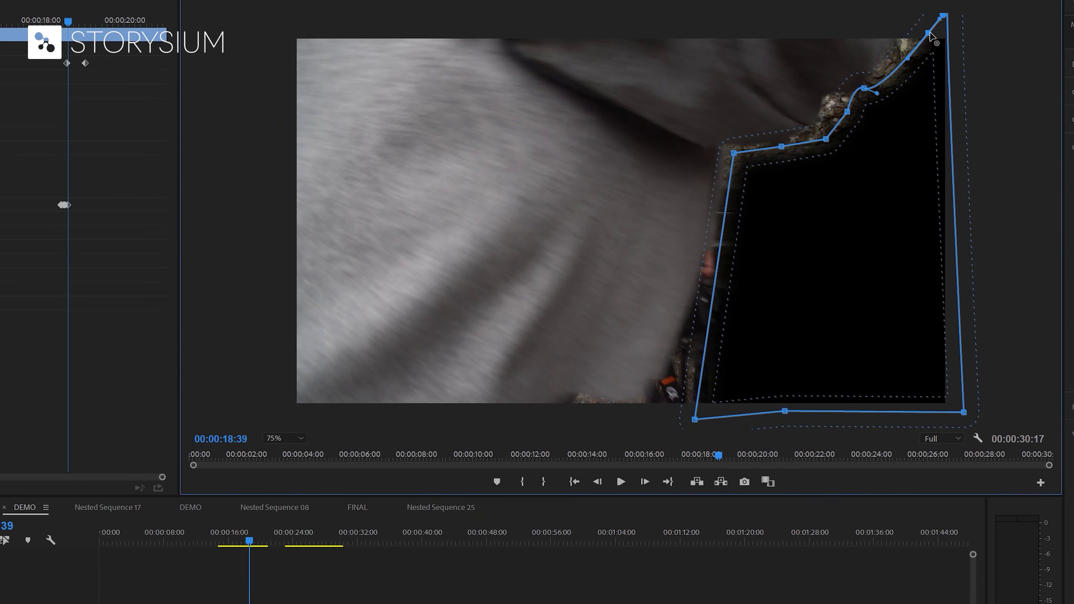
click(645, 482)
click(644, 482)
click(644, 483)
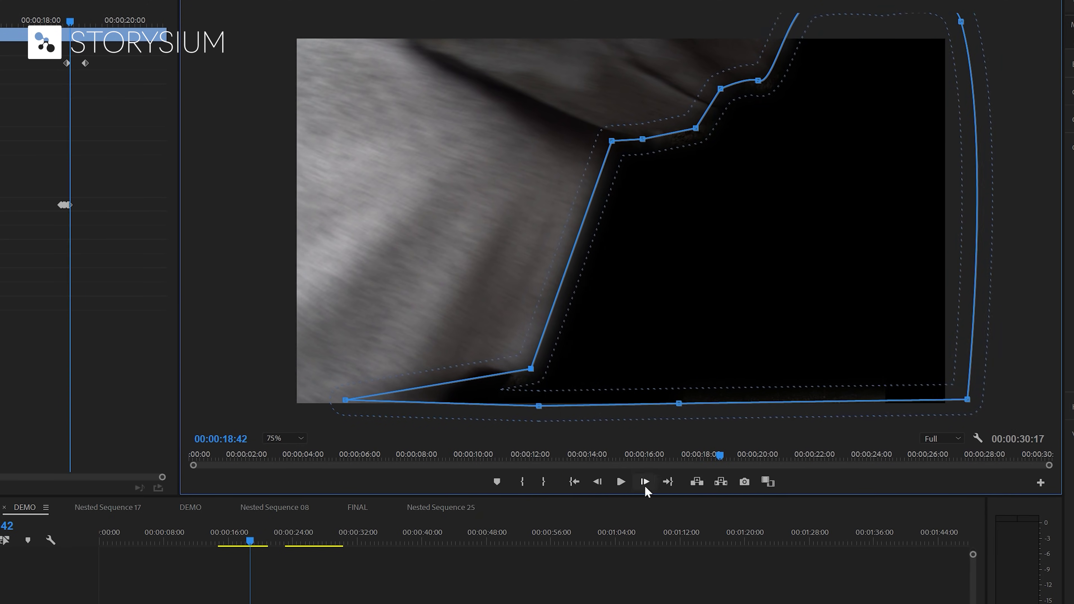
click(645, 482)
key(Right)
key(Right)
key(Right)
key(Right)
key(Right)
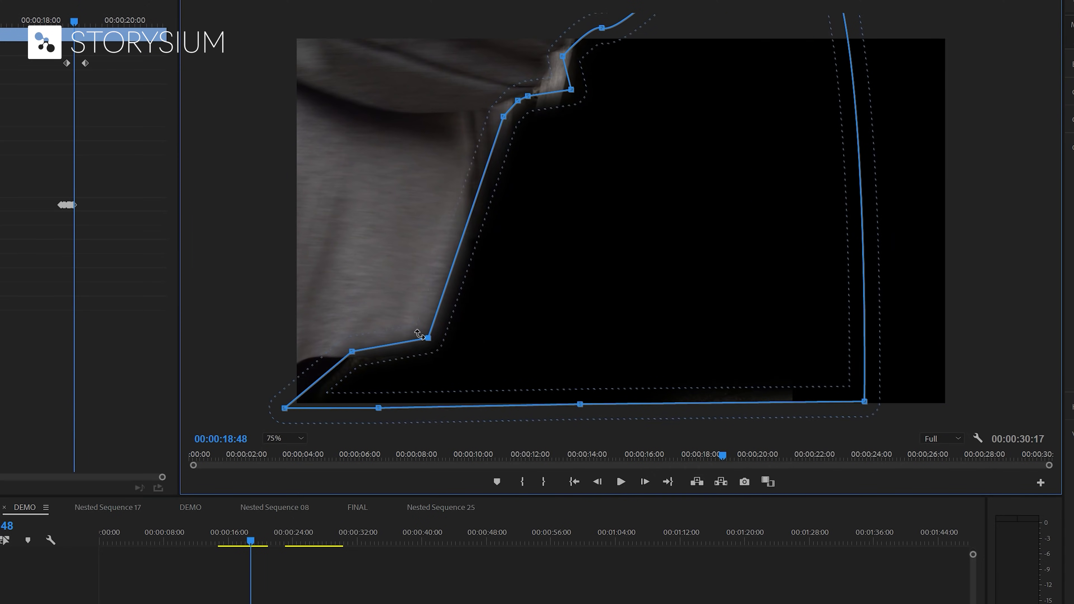
mouse_move(251, 541)
mouse_down()
mouse_move(281, 542)
mouse_move(223, 542)
mouse_move(246, 542)
mouse_up()
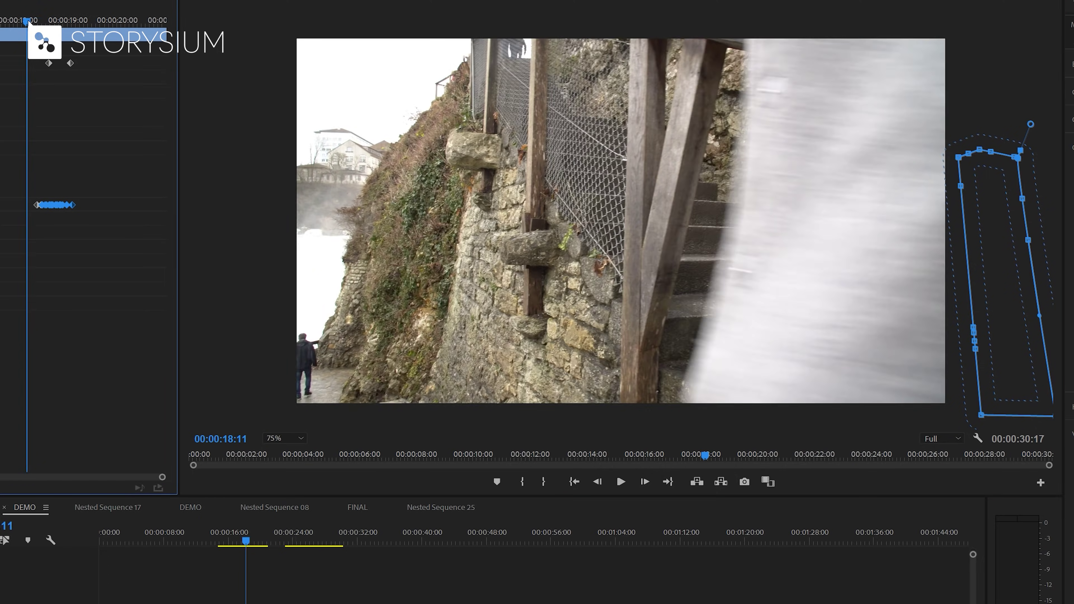
drag(28, 21, 60, 42)
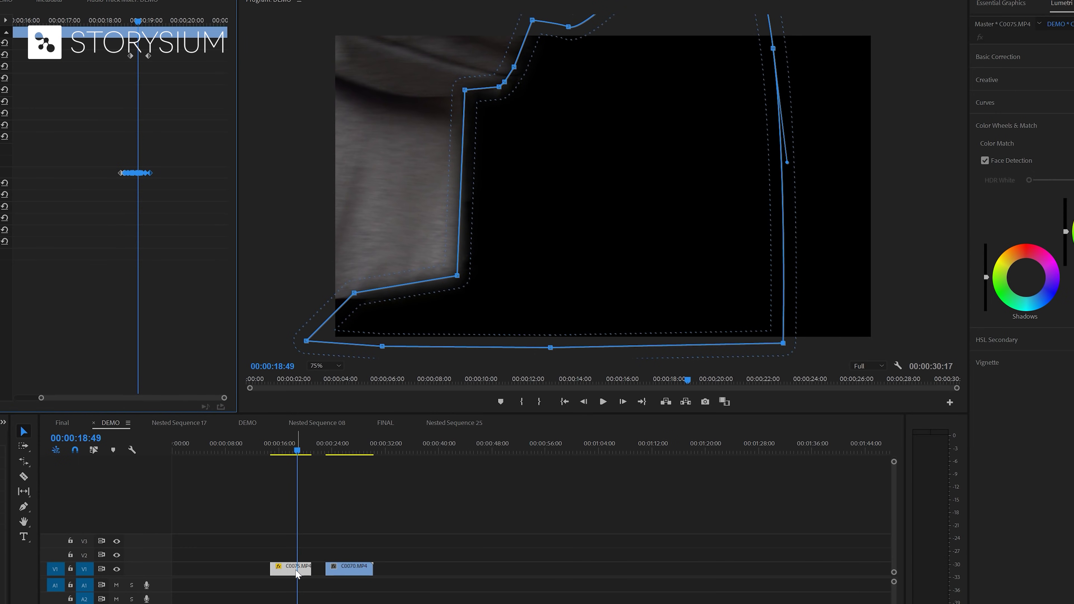
Move C0075 up to V2, start C0070 beneath it at 00:00:18:10, and play the wipe
mouse_move(296, 571)
mouse_down()
mouse_move(296, 558)
mouse_move(330, 571)
mouse_move(317, 571)
mouse_up()
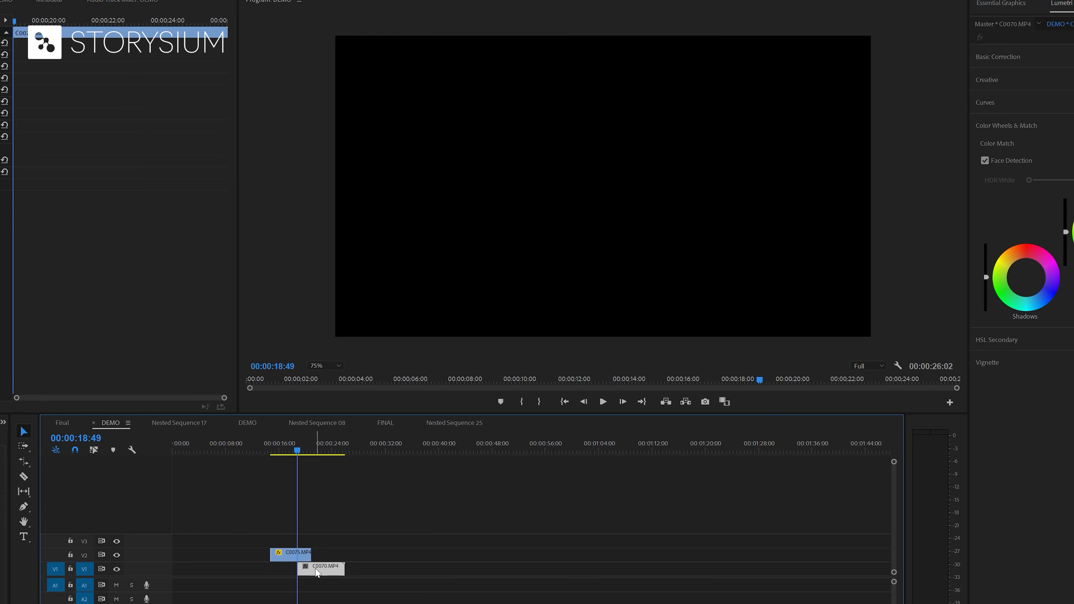
drag(299, 451, 295, 455)
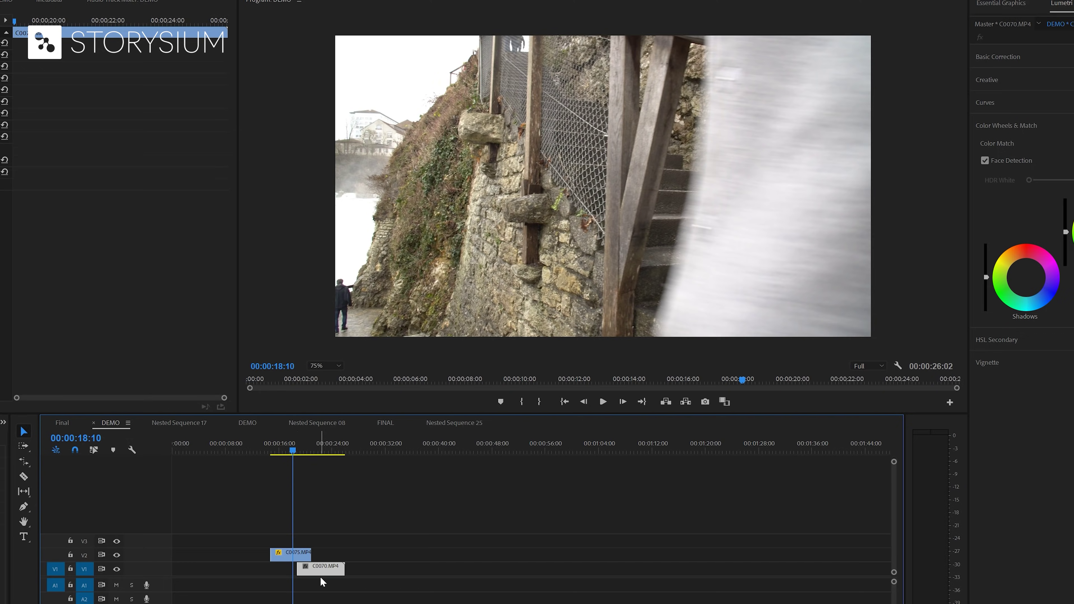
drag(315, 577, 310, 576)
key(space)
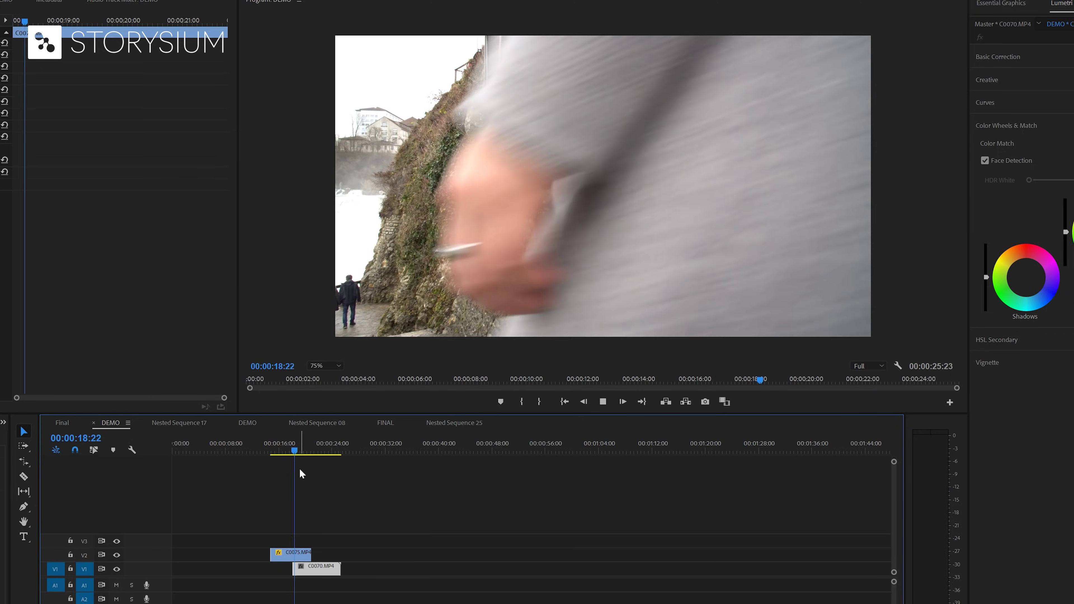